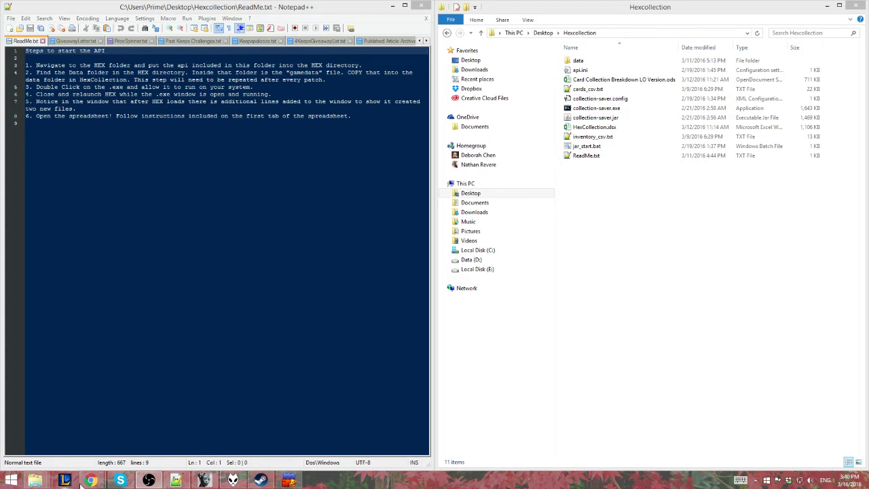
Switch to Chrome and review the HexCollection forum thread's feature overview, download link and known issues
mouse_move(90, 480)
click(468, 438)
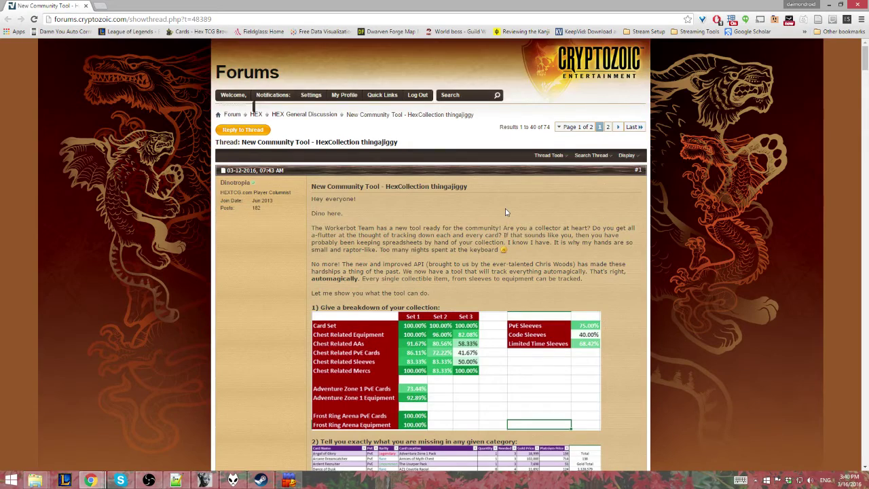
scroll(505, 211, down, 2)
scroll(506, 213, down, 7)
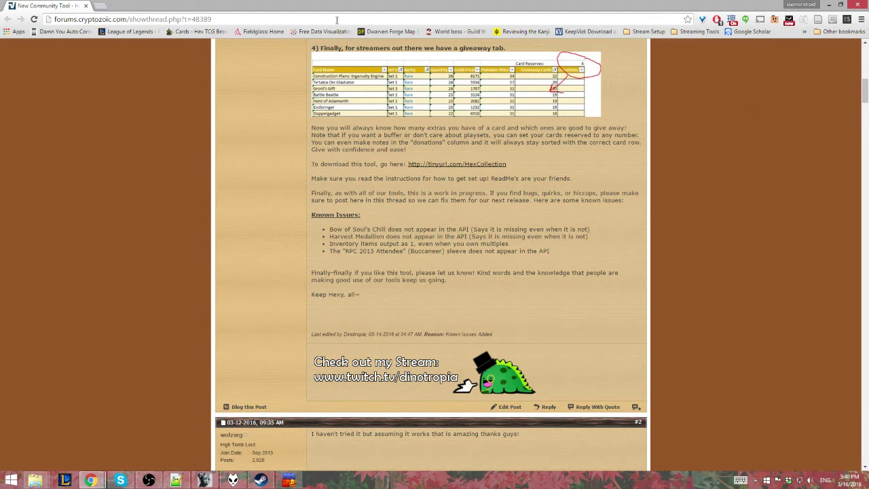
click(829, 5)
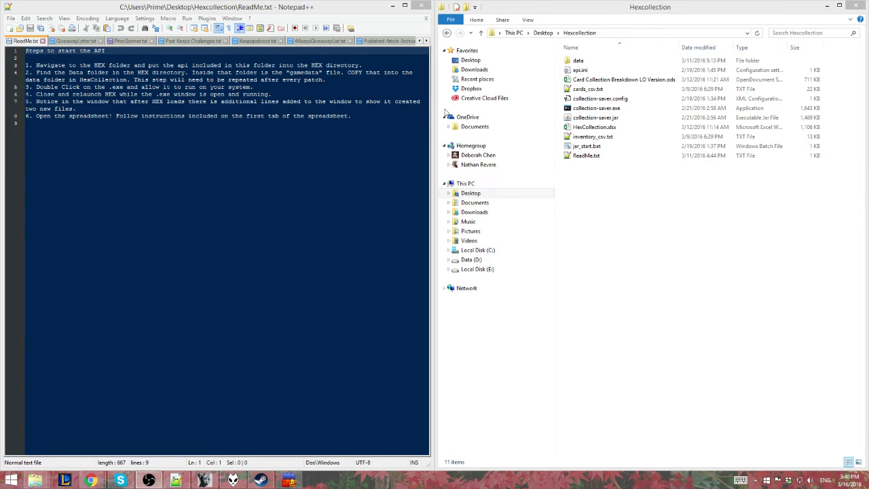
click(393, 6)
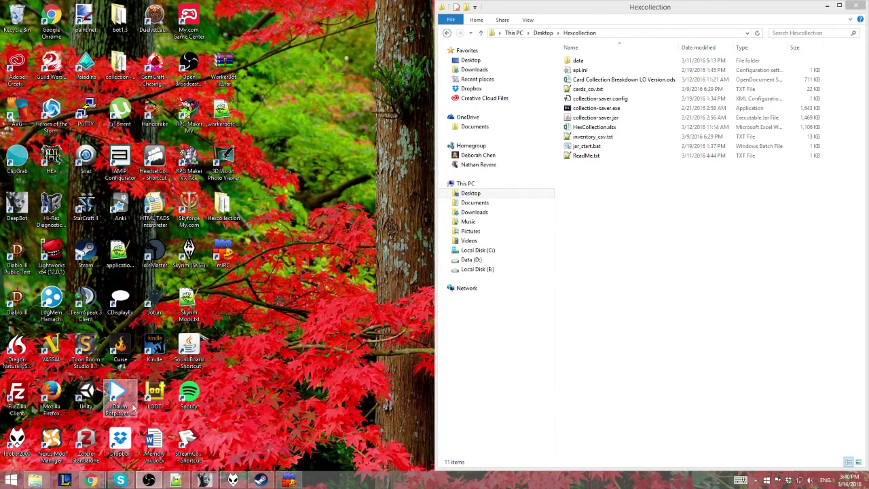
click(176, 481)
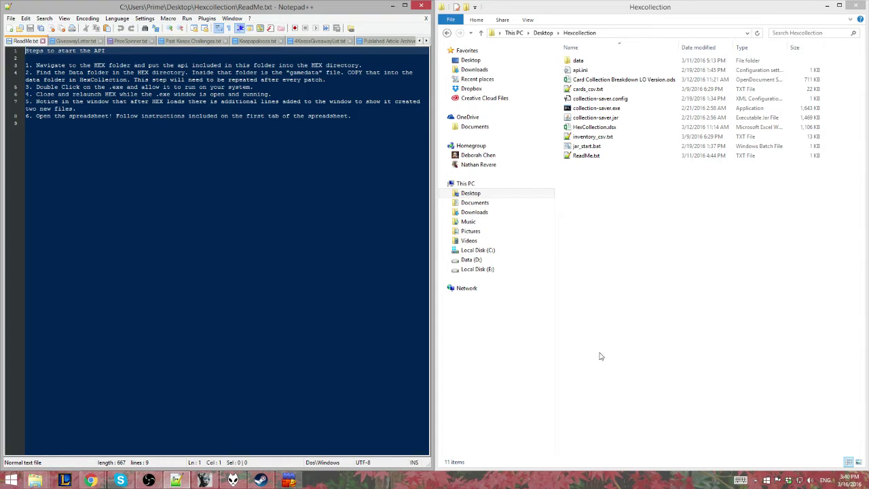
click(588, 160)
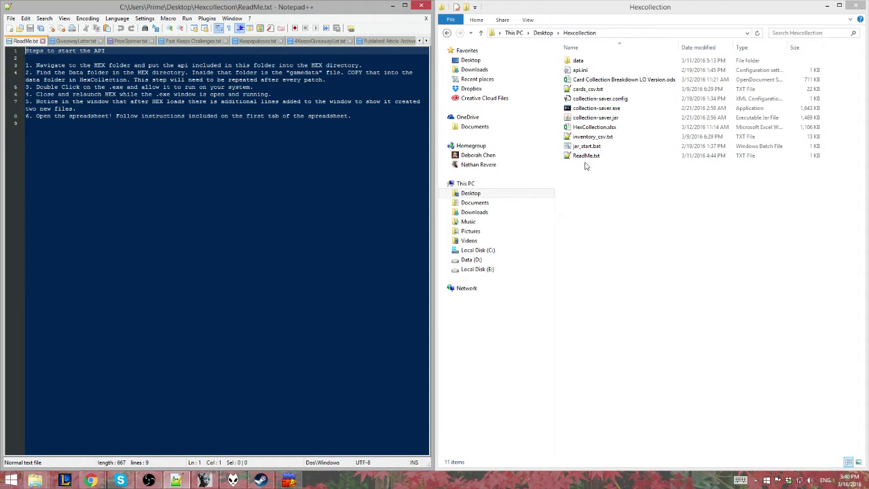
Copy api.ini from the Hexcollection folder into the HEX program directory, replacing the existing file there
click(582, 72)
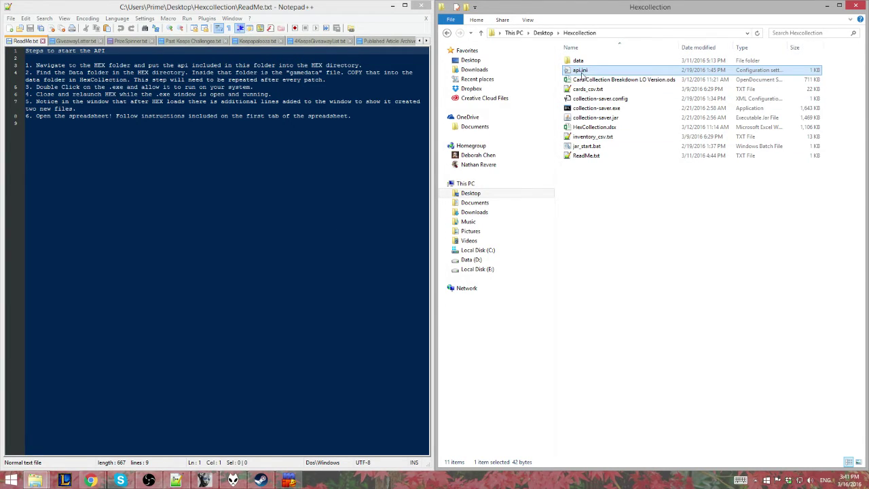
click(38, 481)
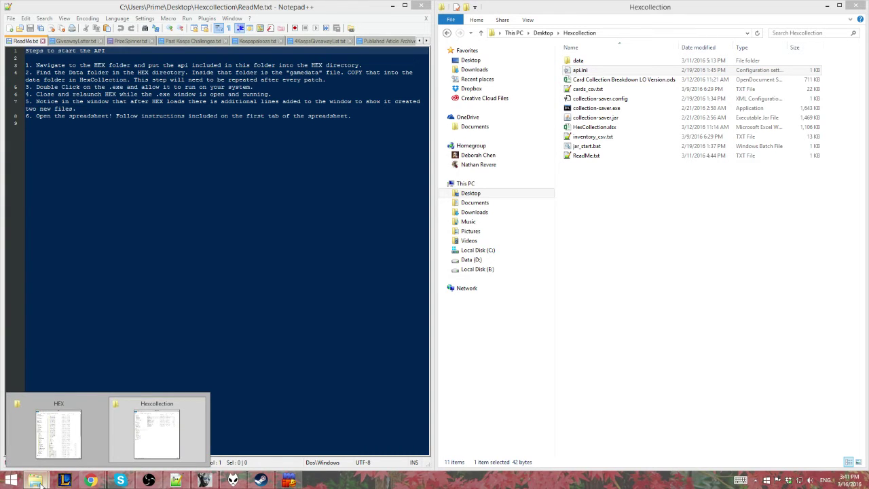
click(59, 432)
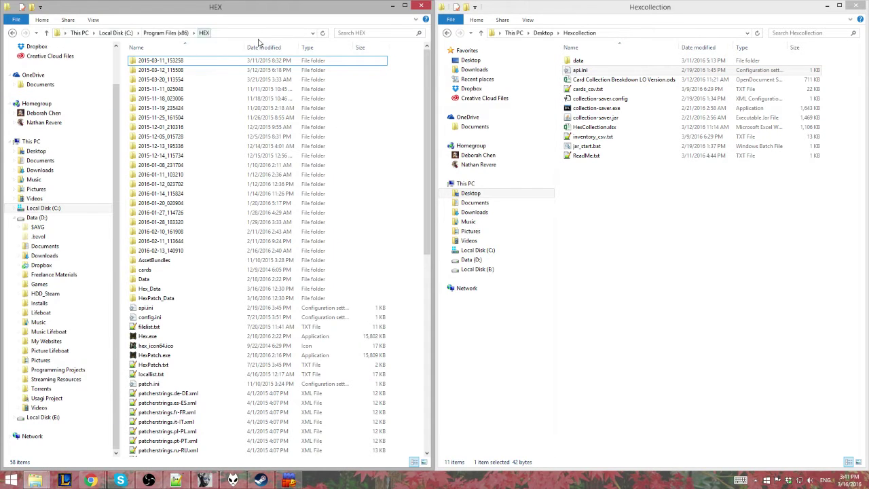
click(581, 70)
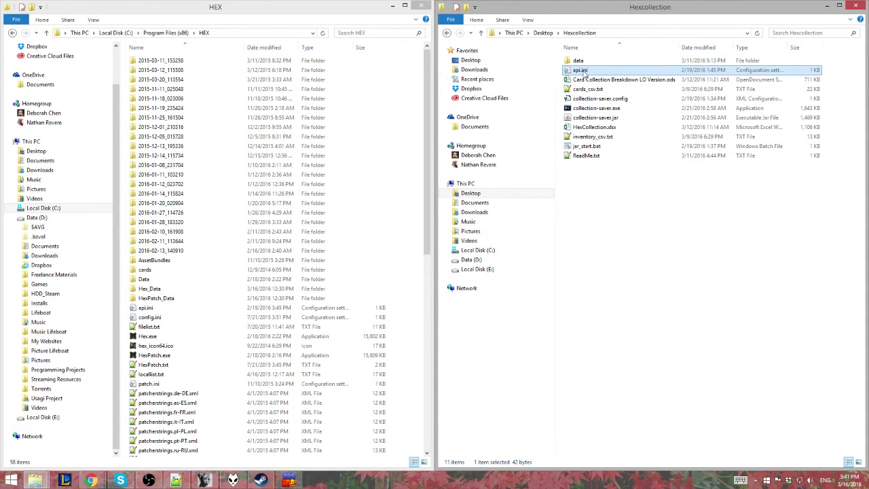
click(595, 205)
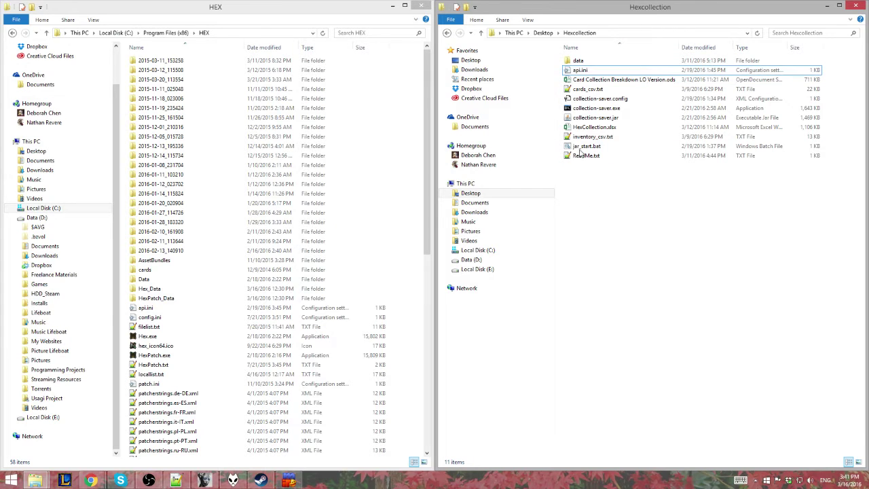
click(567, 70)
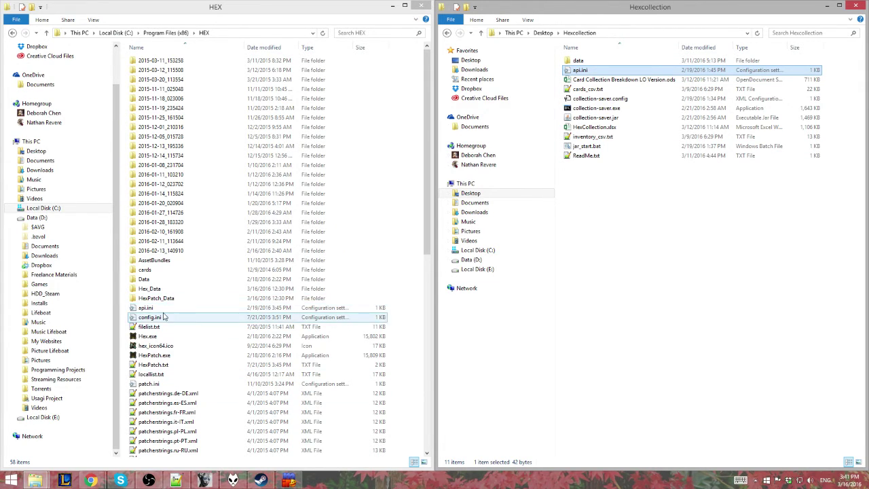
click(127, 306)
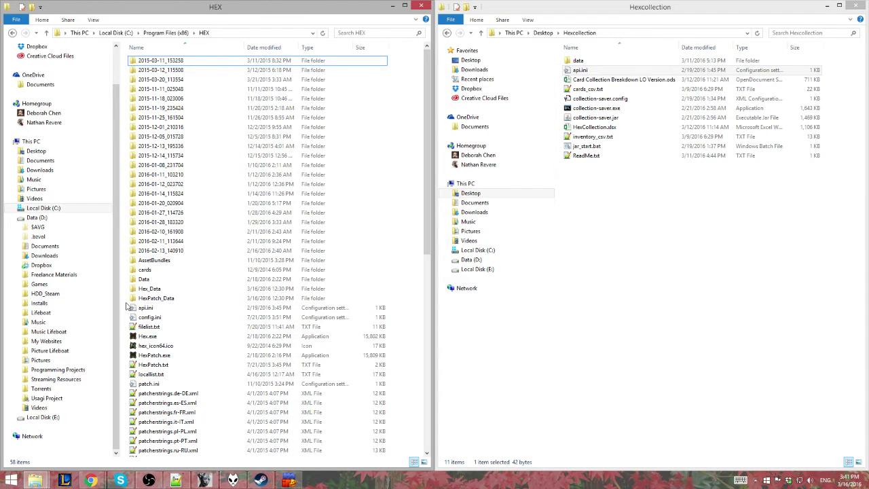
key(ctrl+v)
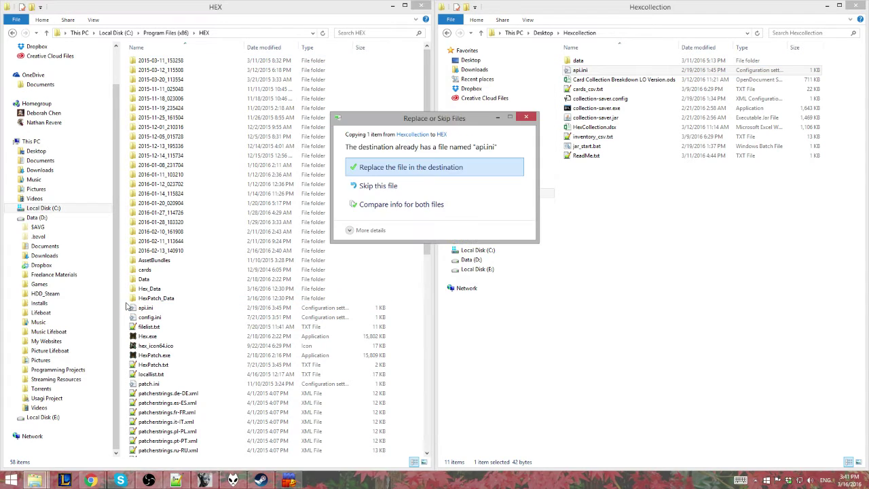
click(417, 170)
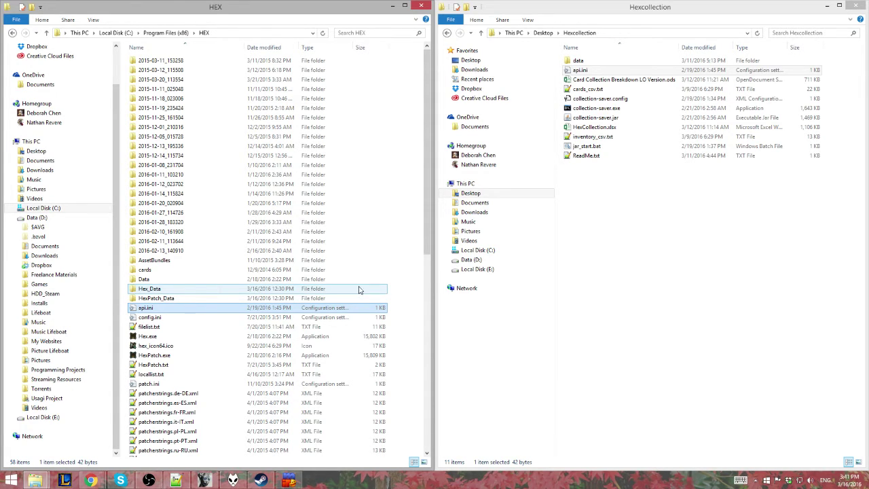
Following the ReadMe, copy the gamedata file from HEX's Data folder into Hexcollection's data folder, replacing the existing copy
click(176, 480)
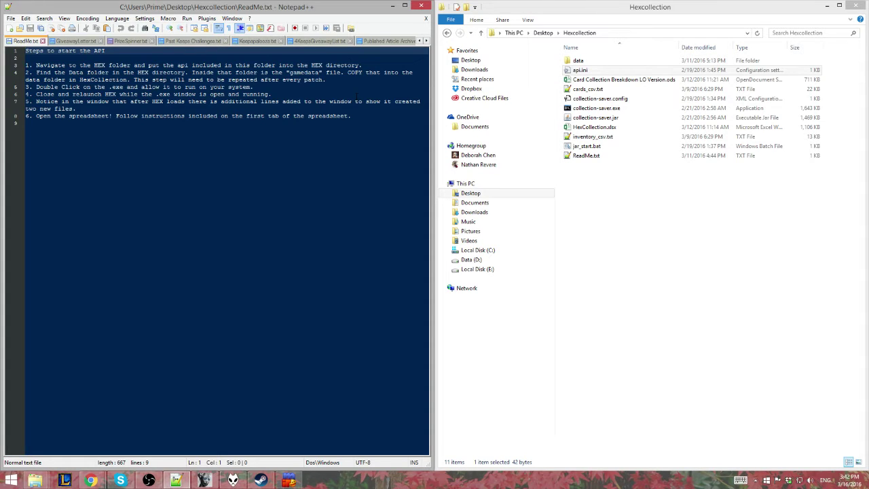
click(393, 6)
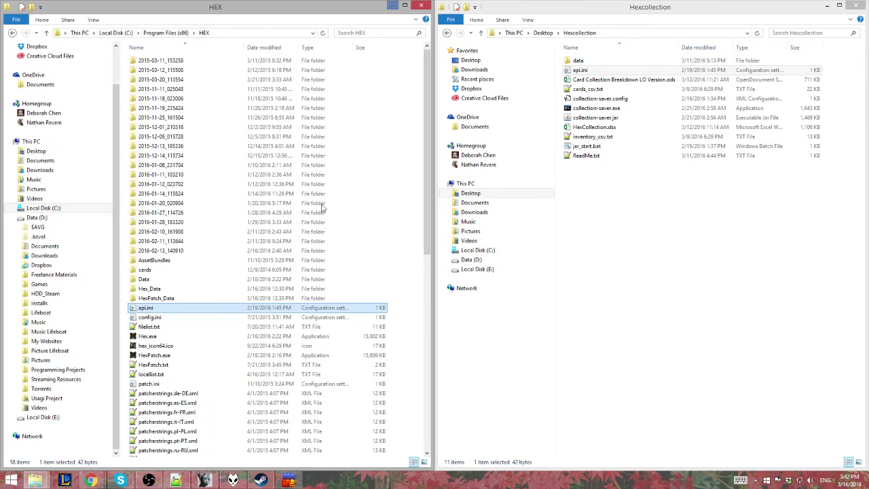
double_click(151, 280)
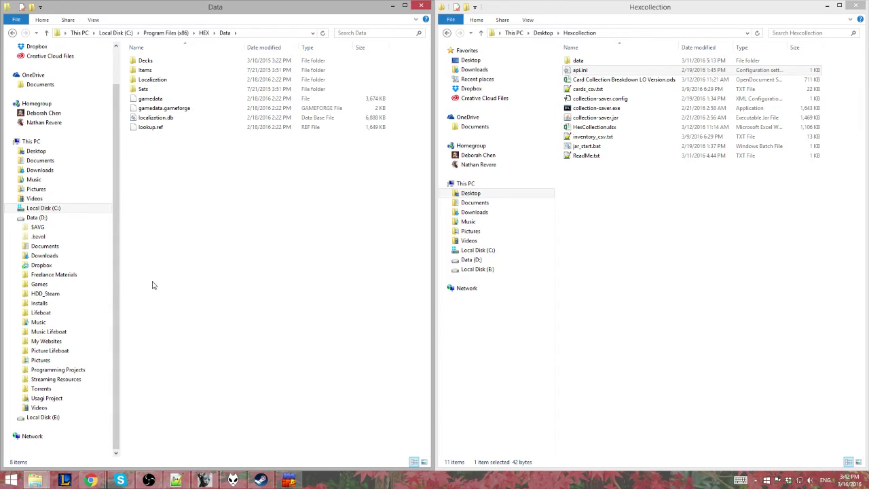
click(153, 99)
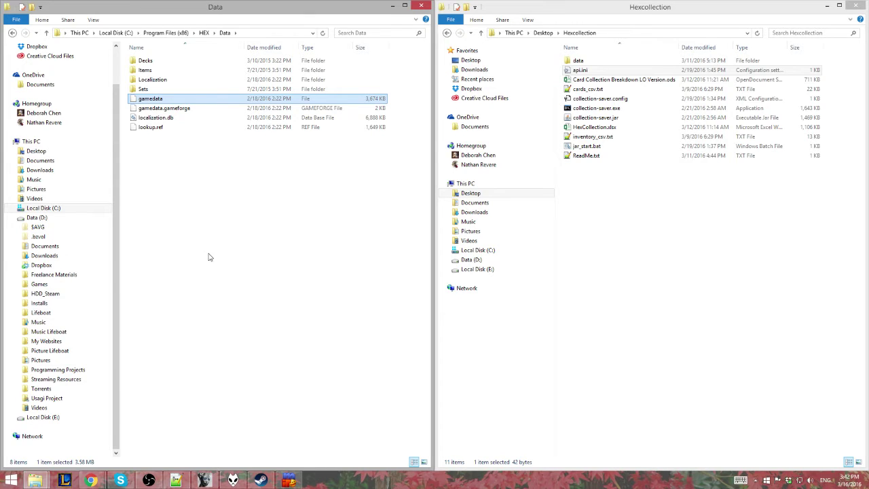
double_click(579, 61)
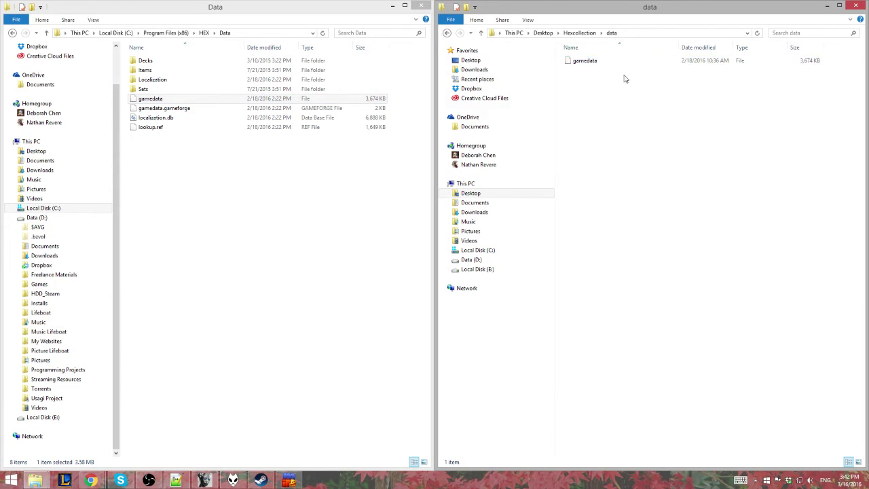
key(ctrl+v)
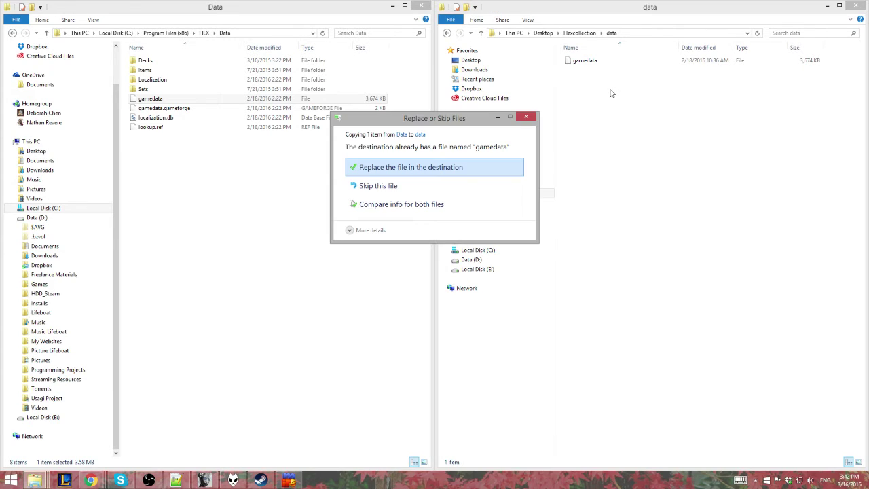
click(389, 170)
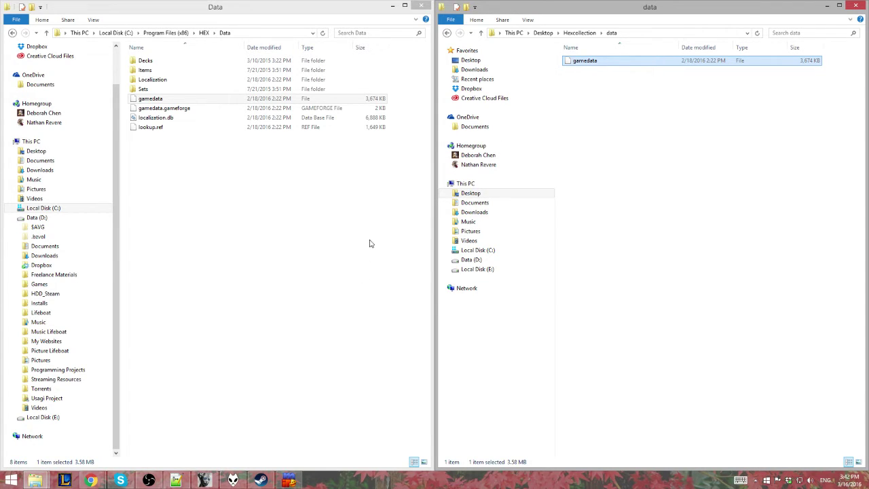
Run collection-saver.exe from the Hexcollection folder, allowing it through Windows Firewall on private networks, and move its console clear of the ReadMe text
click(176, 480)
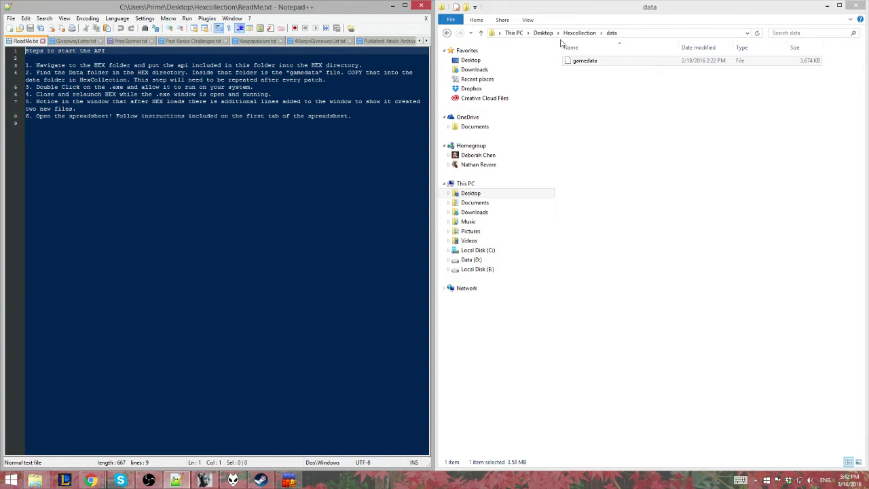
click(579, 32)
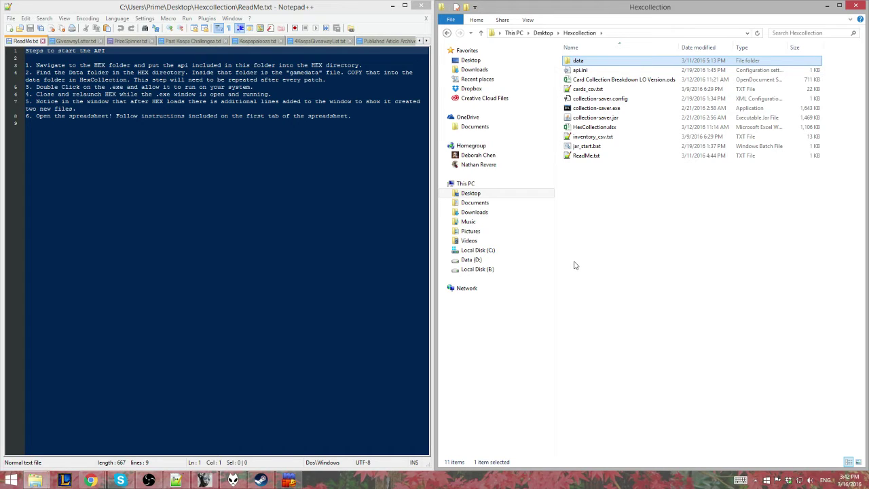
click(596, 108)
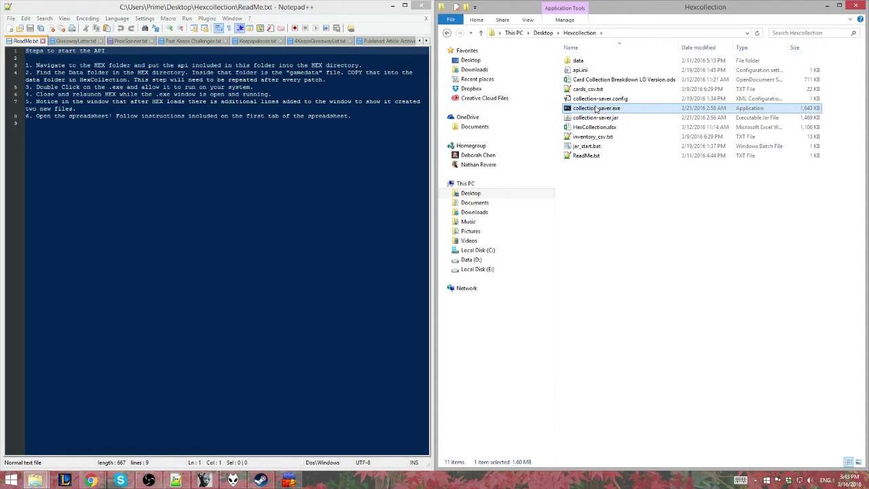
double_click(597, 109)
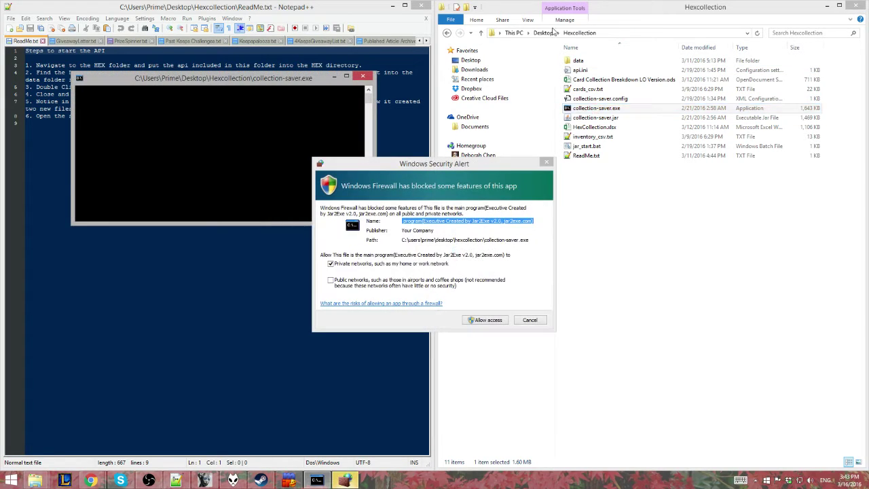
click(485, 320)
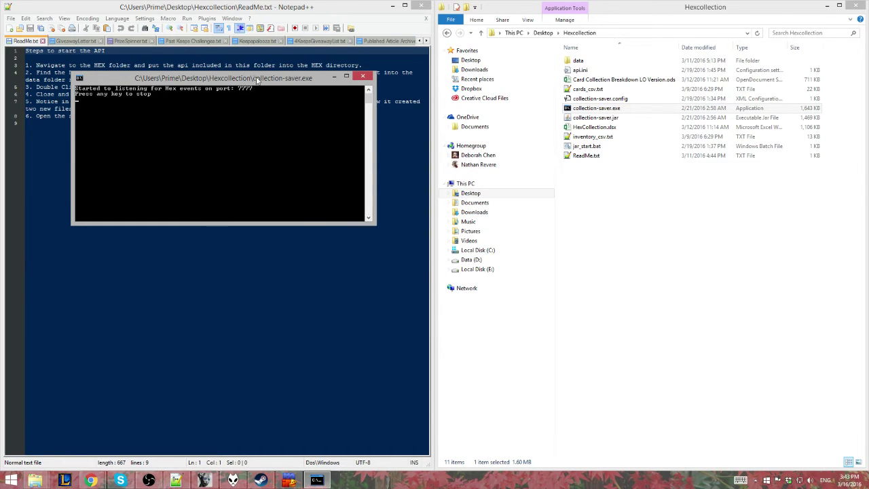
drag(257, 79, 332, 169)
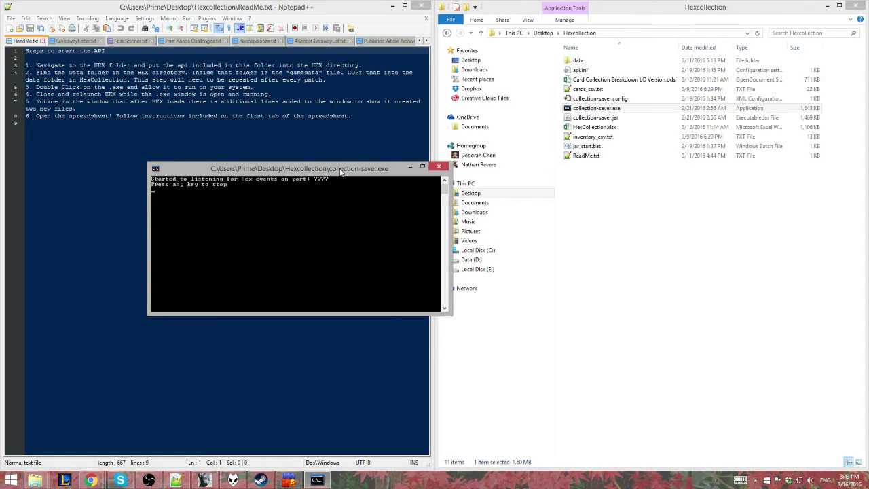
drag(340, 169, 313, 161)
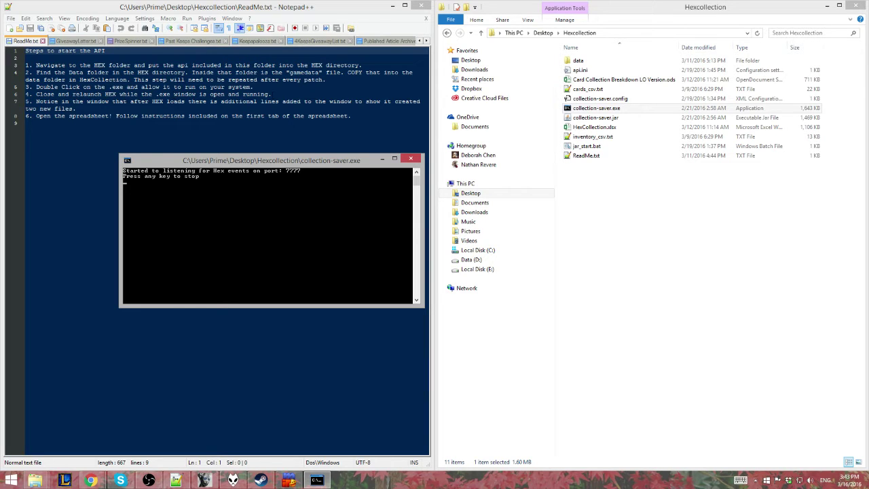
Clear the windows covering the desktop and launch HEX through its patcher while collection-saver.exe keeps running
click(393, 5)
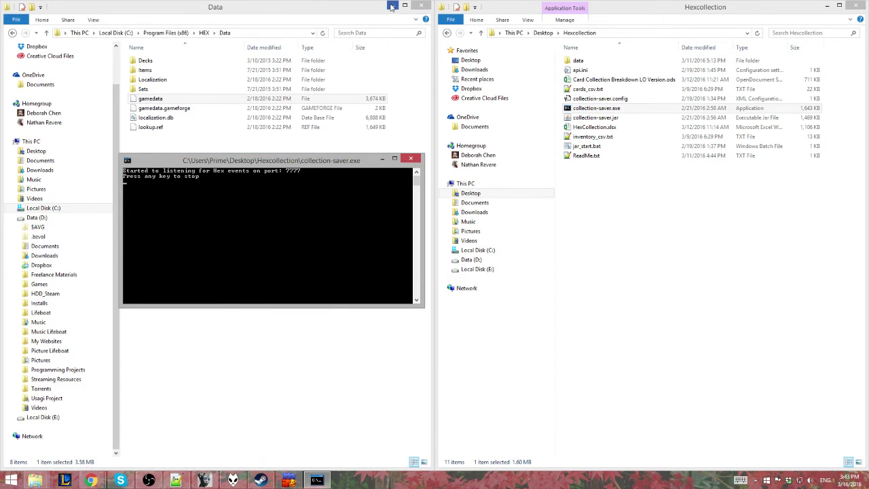
click(392, 5)
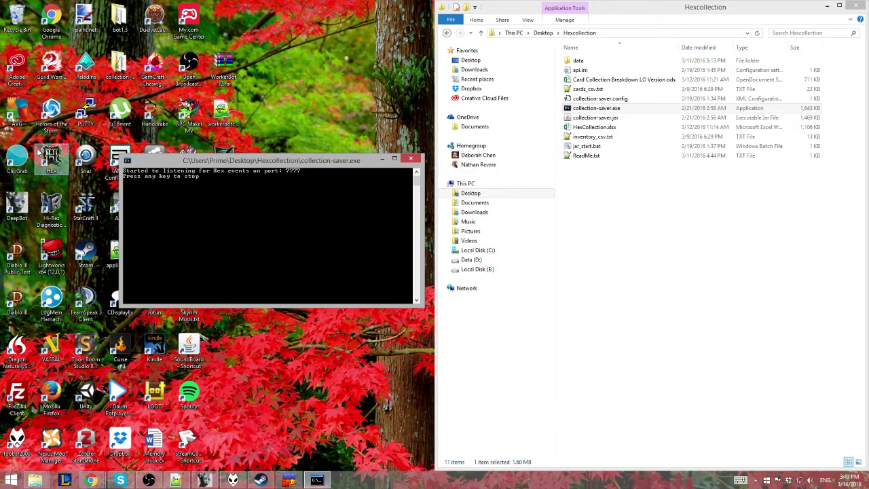
double_click(42, 155)
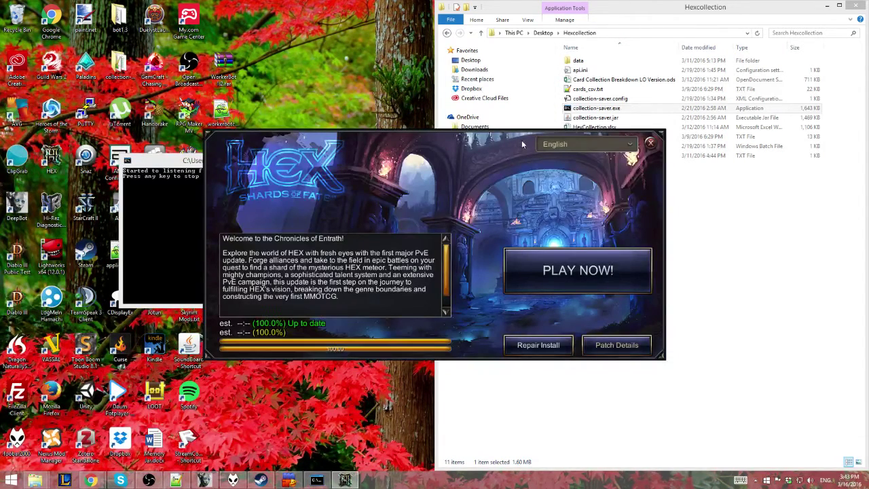
click(576, 278)
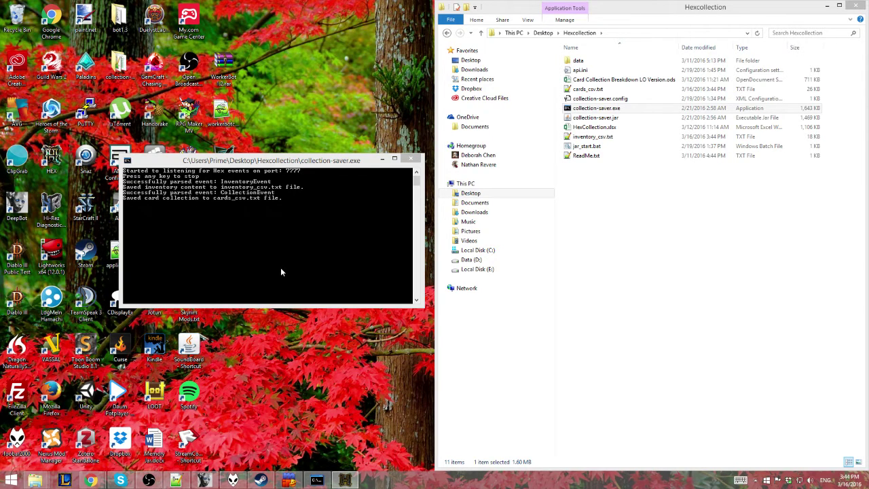
Check the ReadMe's remaining setup instructions against the collection-saver console output
click(176, 480)
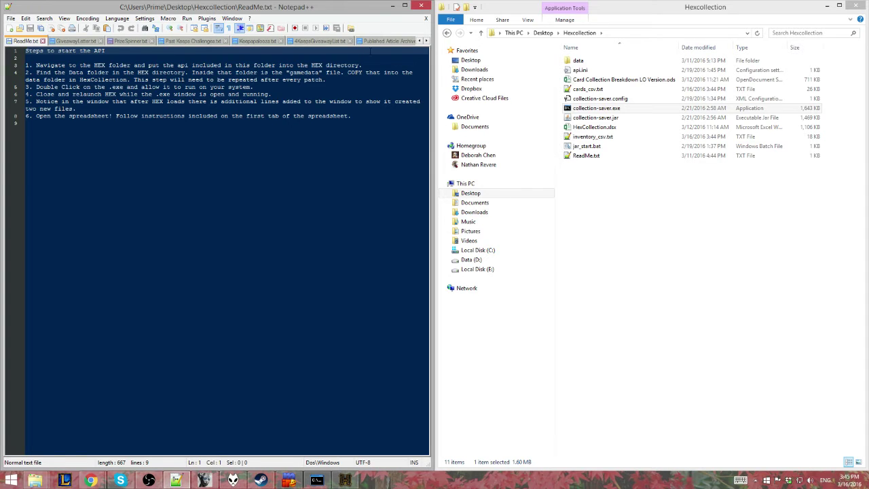
click(392, 5)
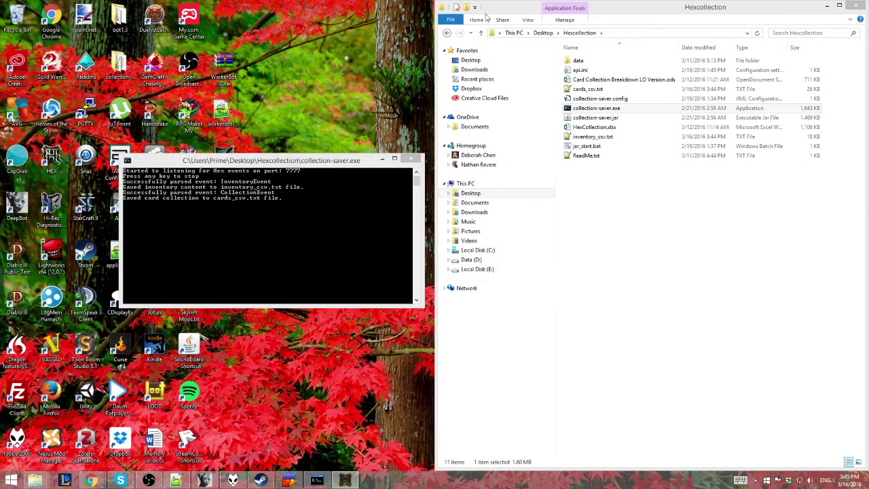
Open HexCollection.xlsx from the Hexcollection folder in Excel, maximize its window and enable editing
click(596, 130)
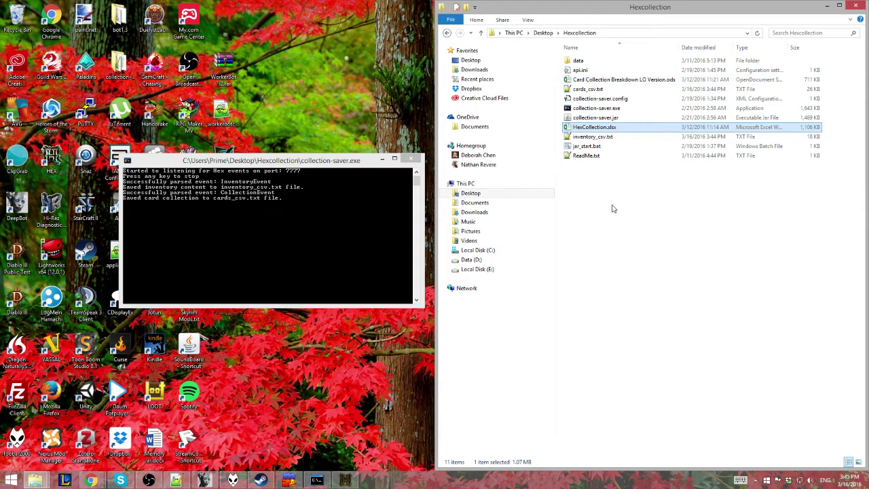
double_click(594, 128)
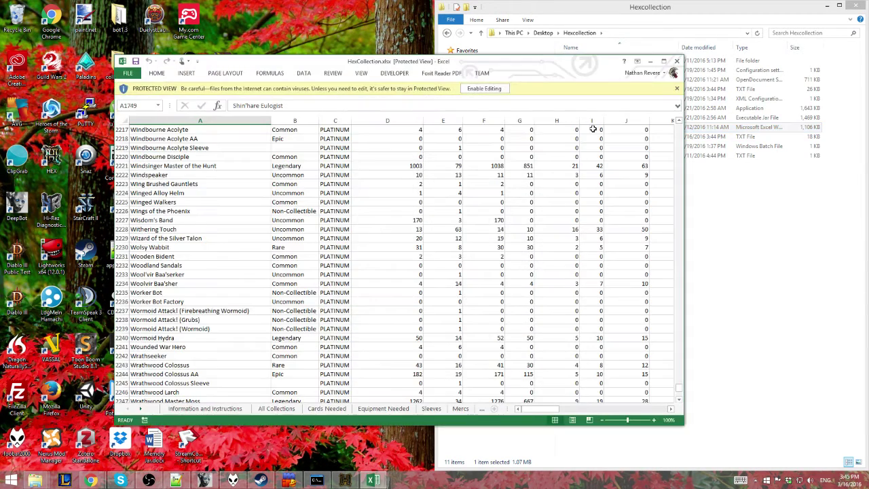
click(664, 61)
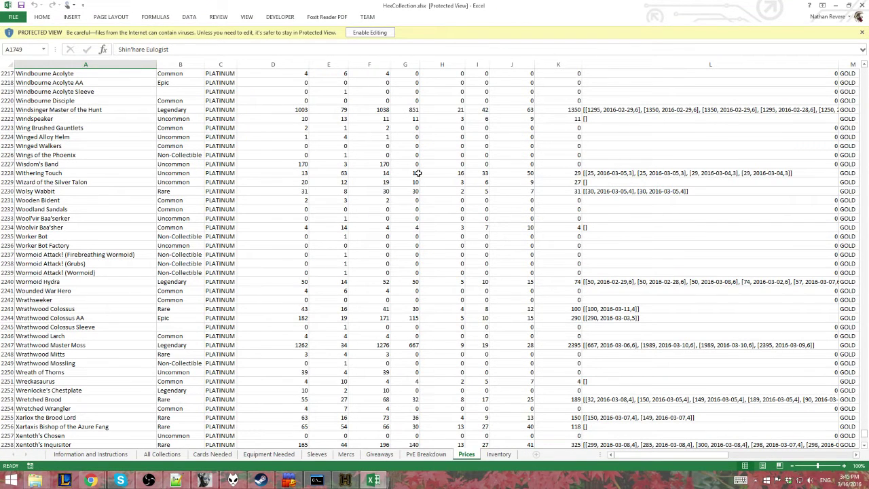
click(372, 32)
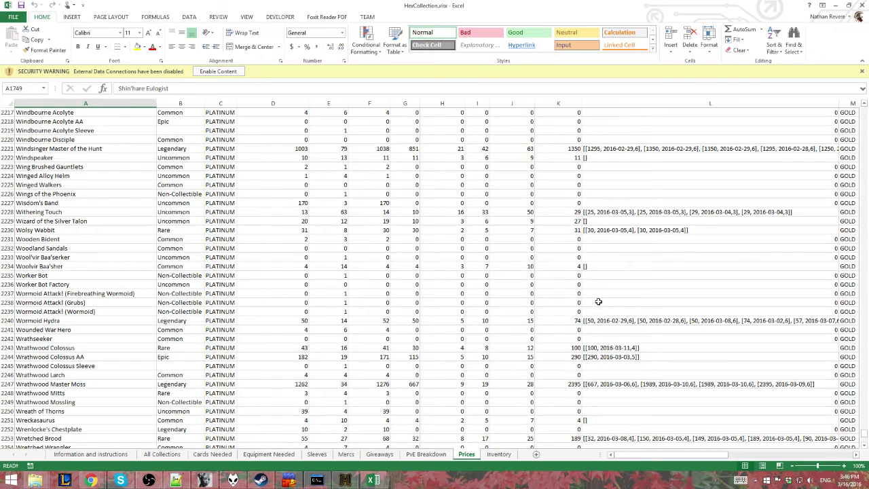
Enable the workbook's external data connections, continue refreshing all data ranges and dismiss the file-path warnings
click(224, 72)
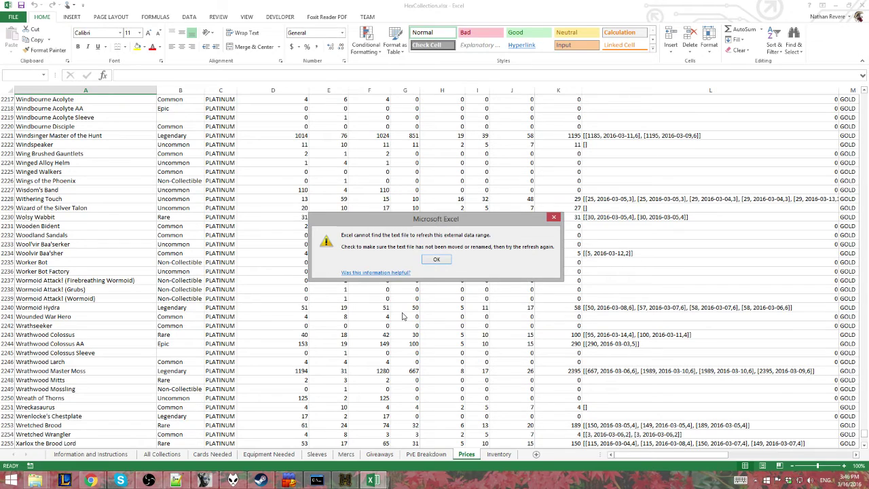
click(436, 261)
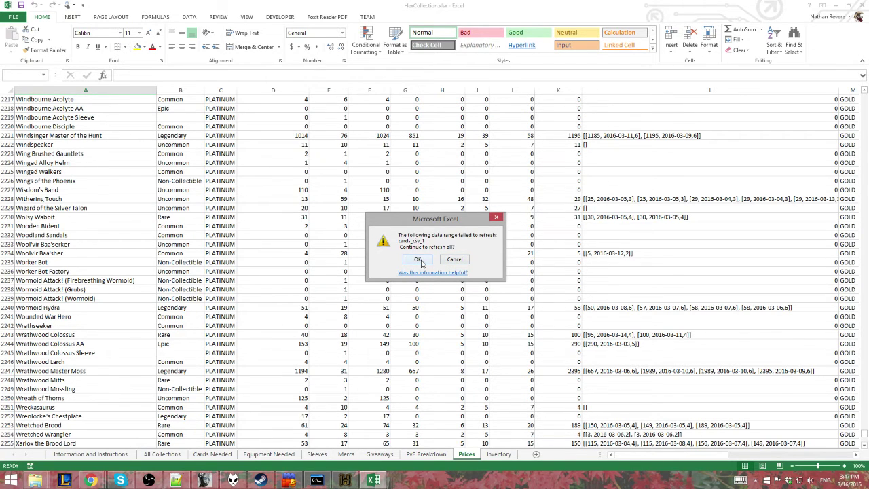
click(418, 259)
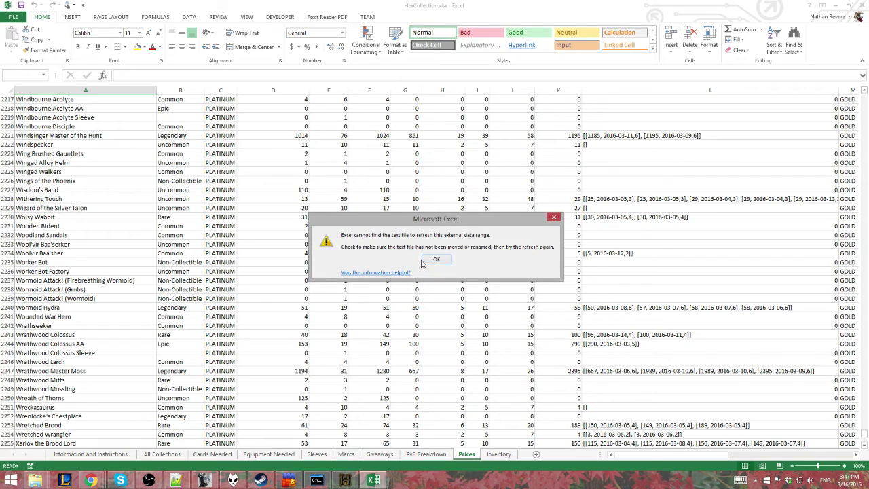
click(437, 262)
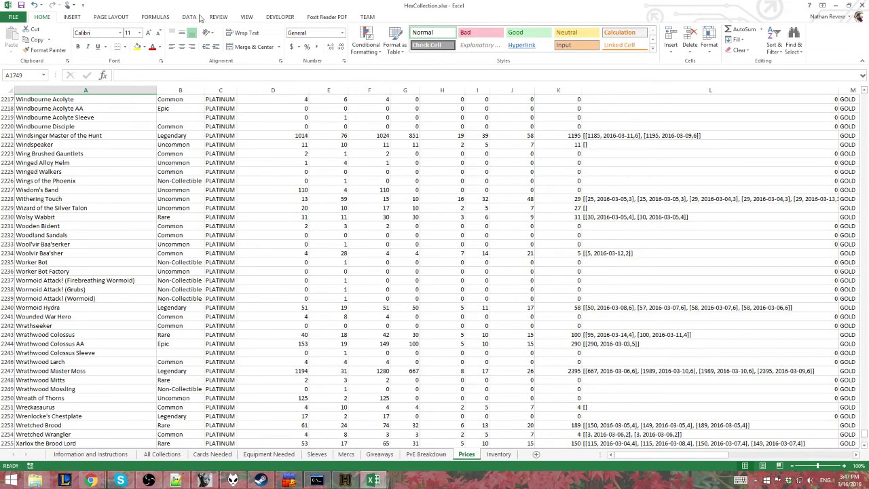
Following the Information and Instructions sheet, open the definition properties of the workbook's cards_csv connection
click(90, 453)
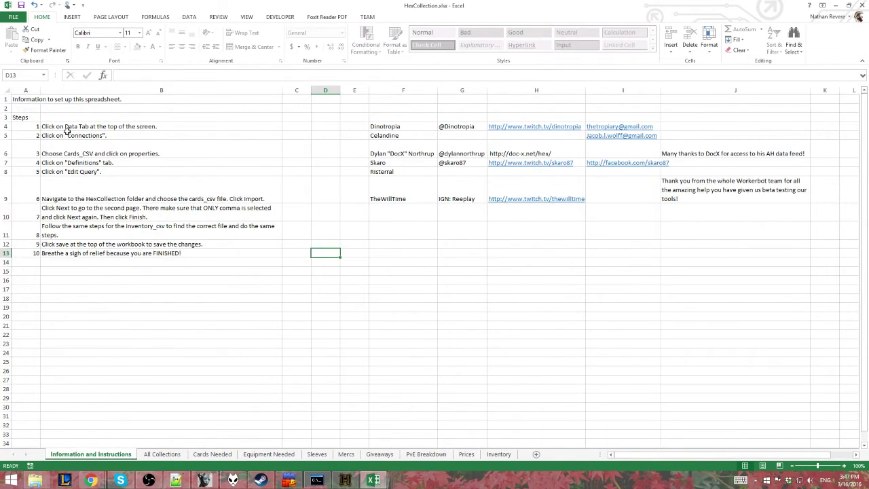
click(189, 17)
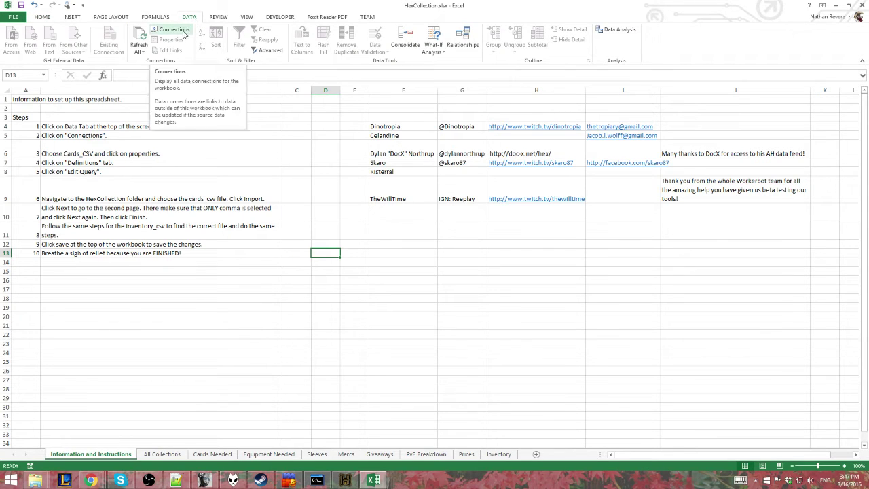
click(182, 32)
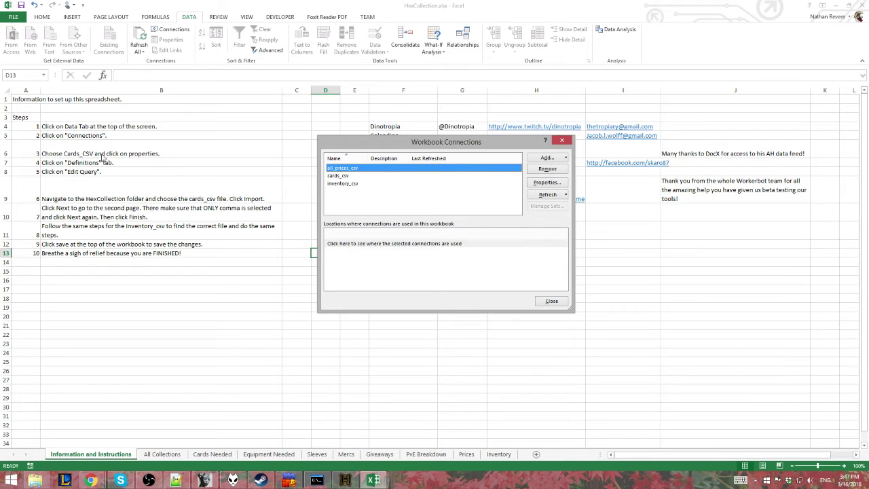
click(346, 176)
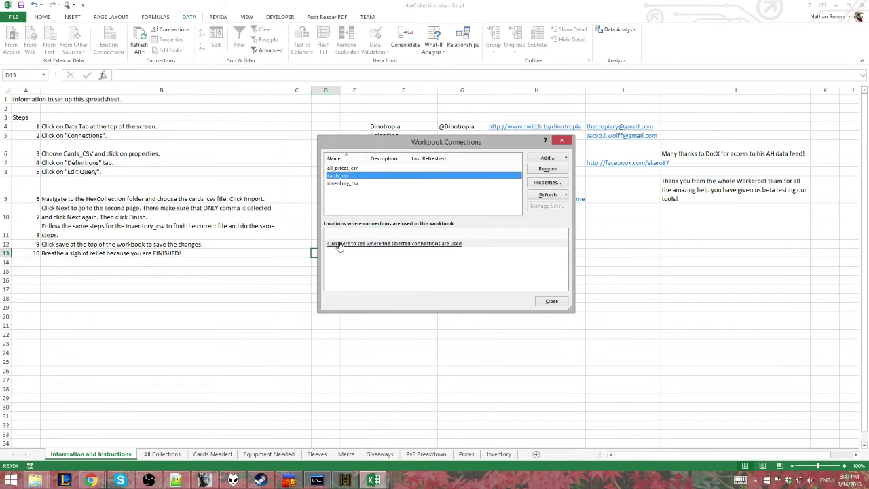
click(547, 183)
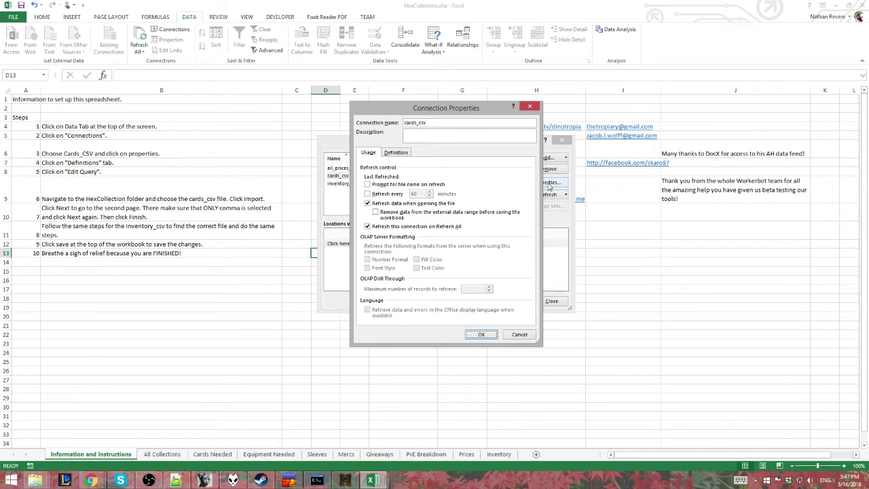
click(399, 153)
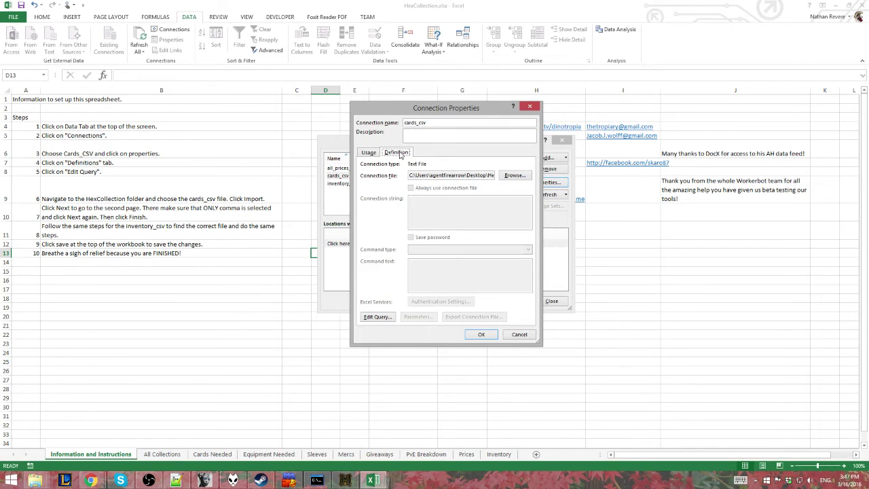
drag(410, 176, 358, 183)
Choose cards_csv.txt from the Desktop's Hexcollection folder as the connection file for cards_csv
click(514, 175)
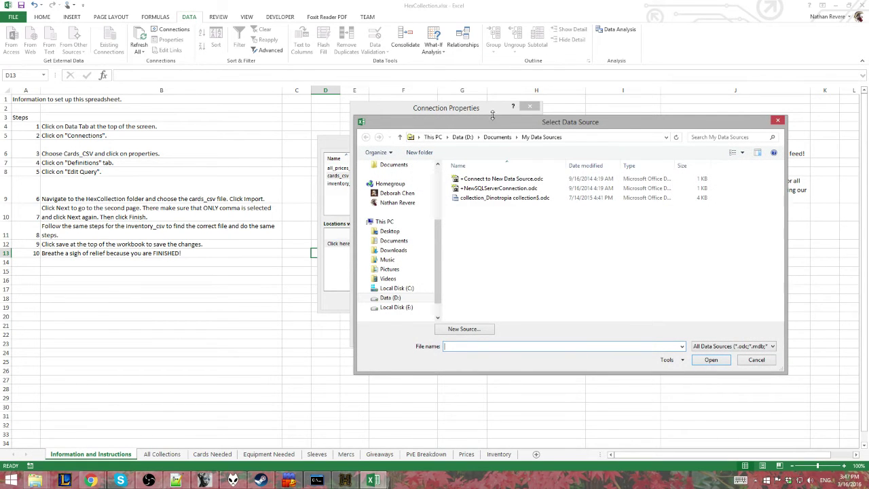
drag(495, 127, 461, 79)
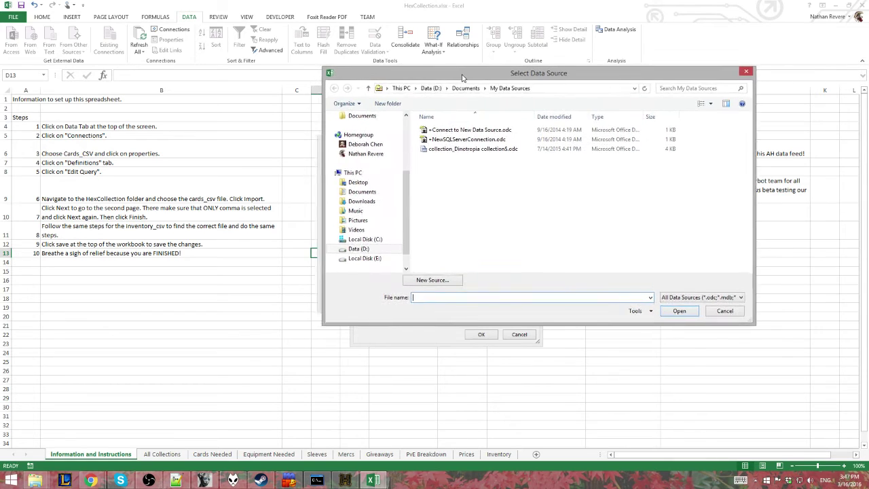
scroll(385, 156, up, 5)
click(373, 158)
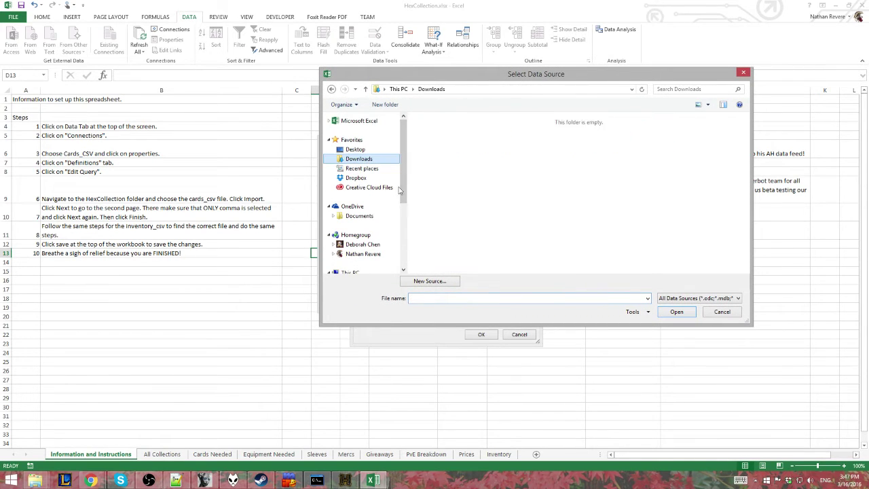
click(352, 217)
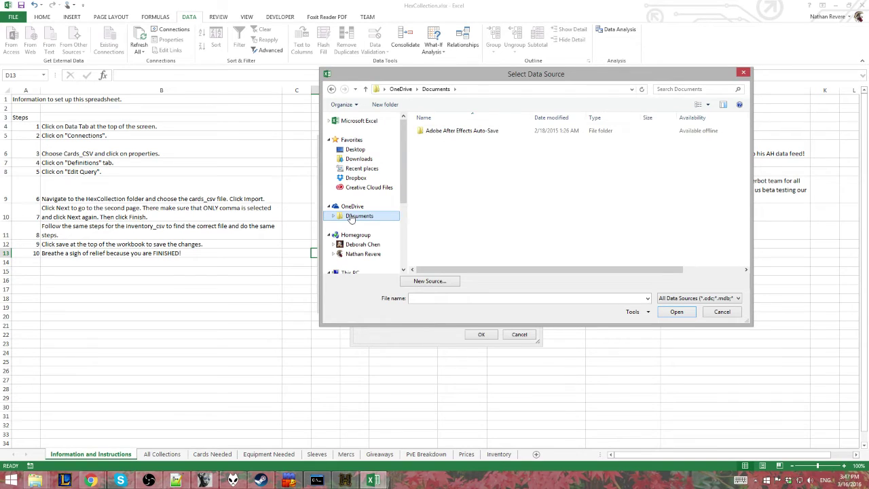
click(356, 150)
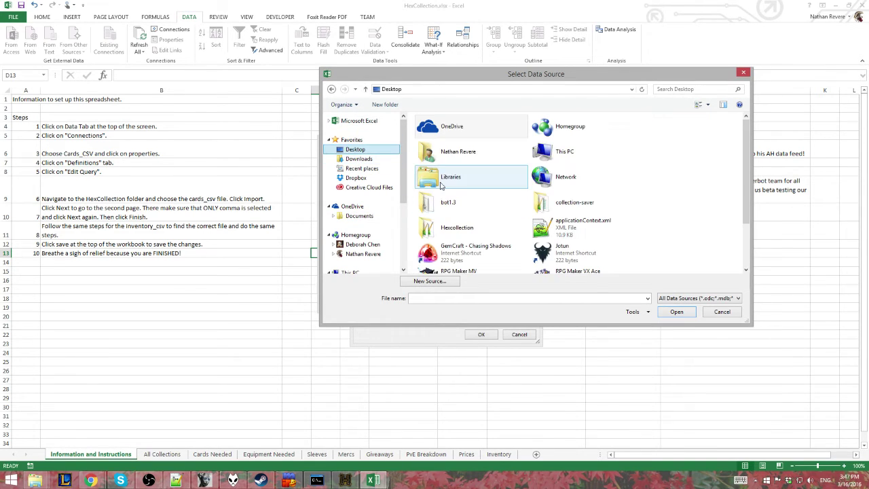
double_click(445, 234)
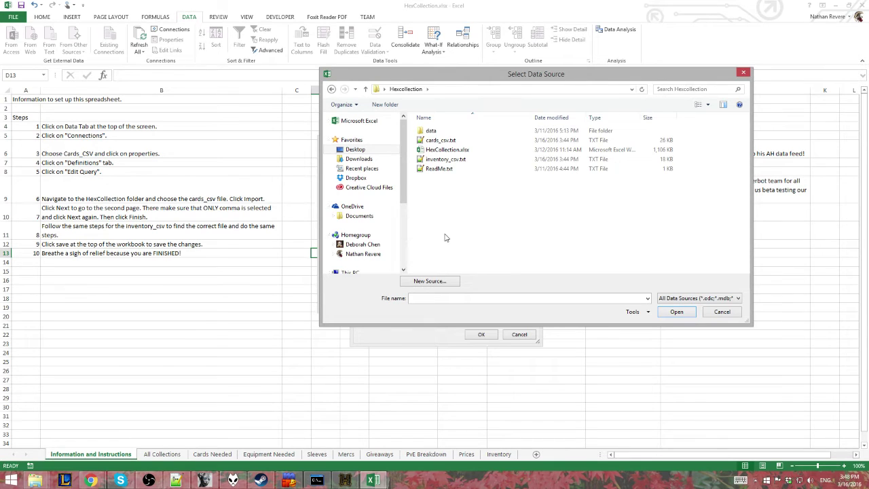
click(442, 143)
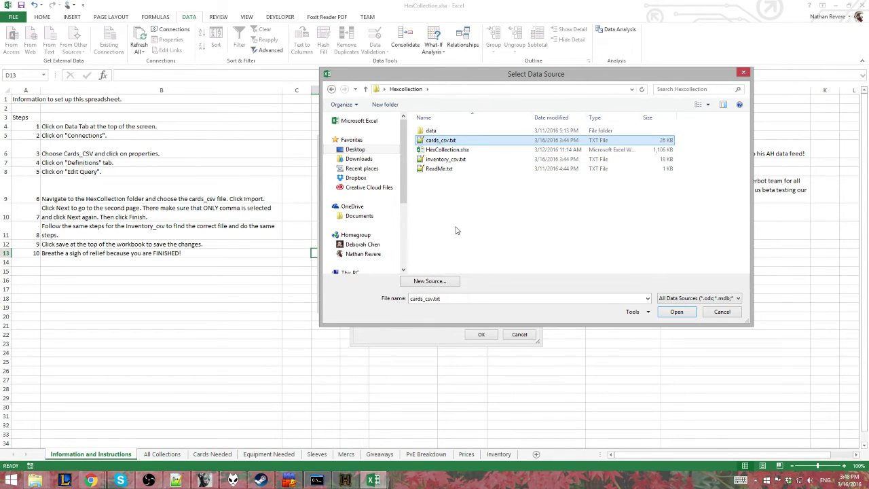
click(682, 311)
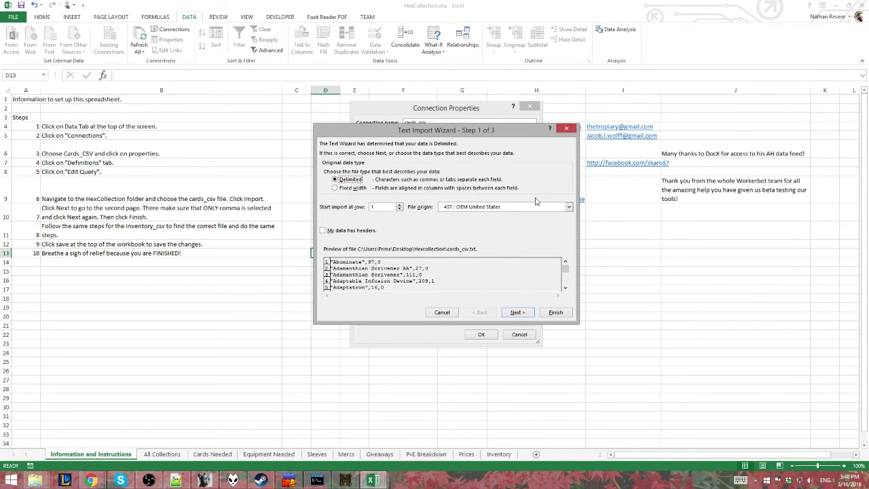
Complete the text import of cards_csv.txt as delimited data, keeping the Tab delimiter and General column format
click(522, 313)
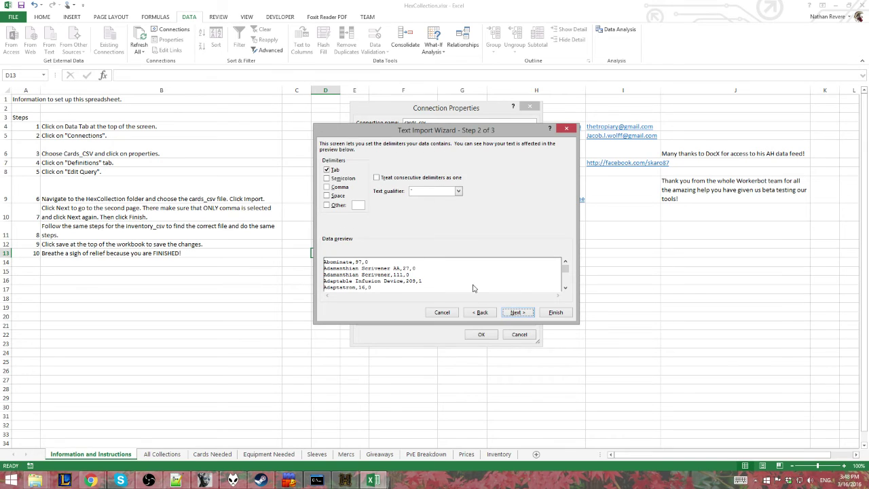
click(514, 315)
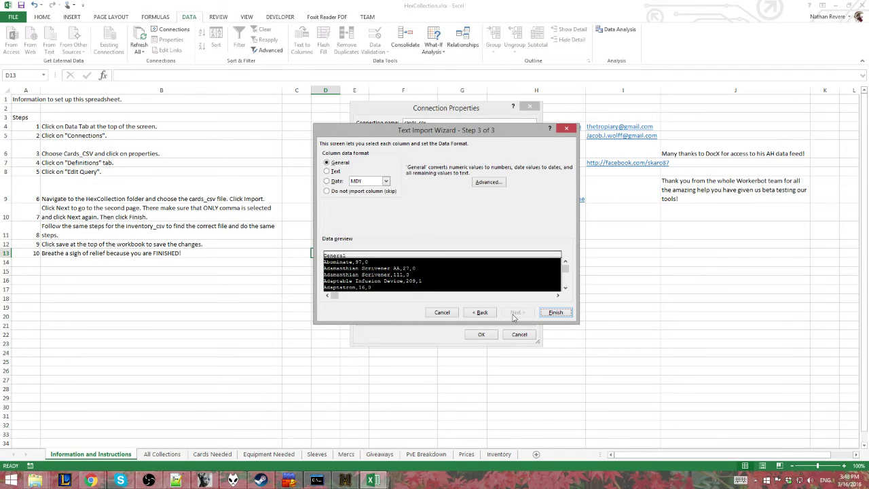
click(556, 312)
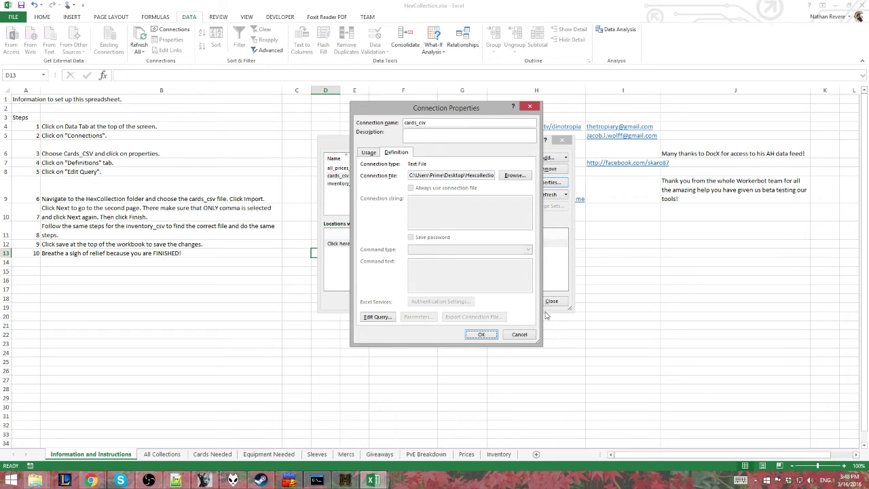
click(377, 317)
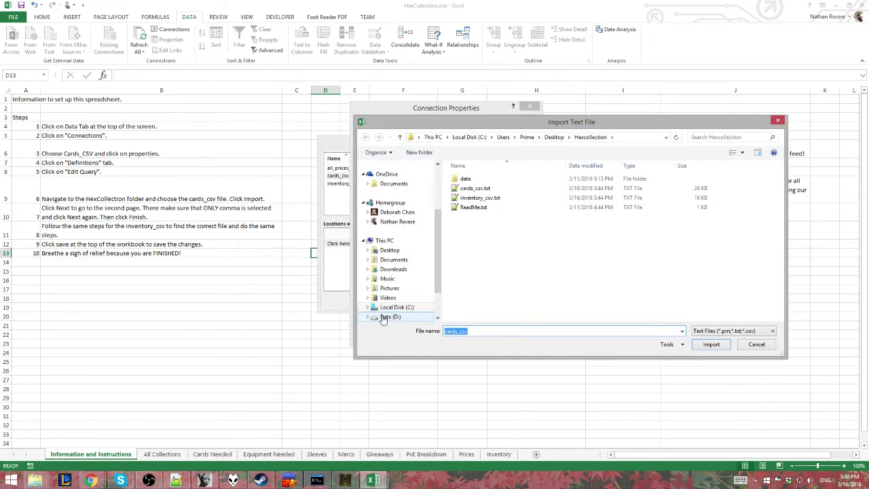
click(750, 347)
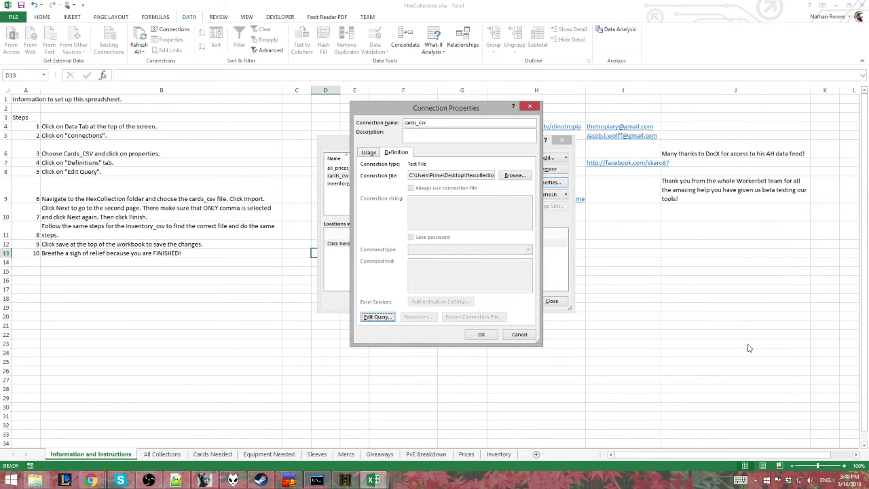
click(369, 154)
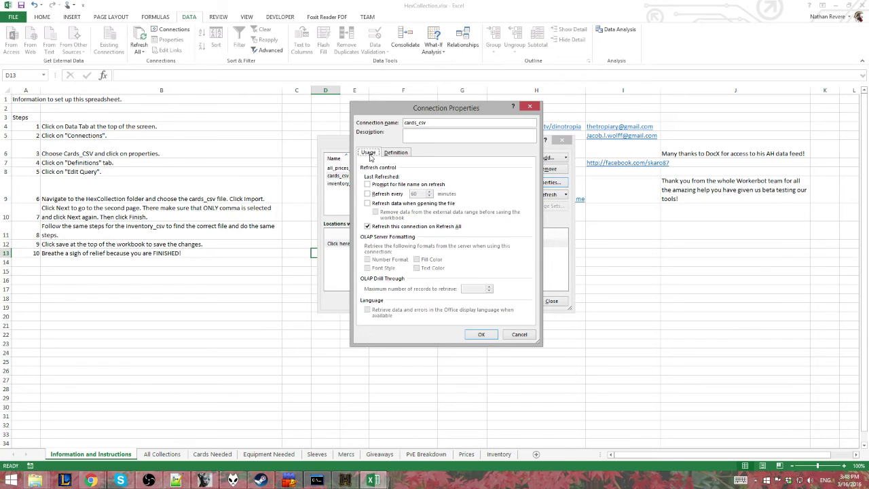
click(387, 155)
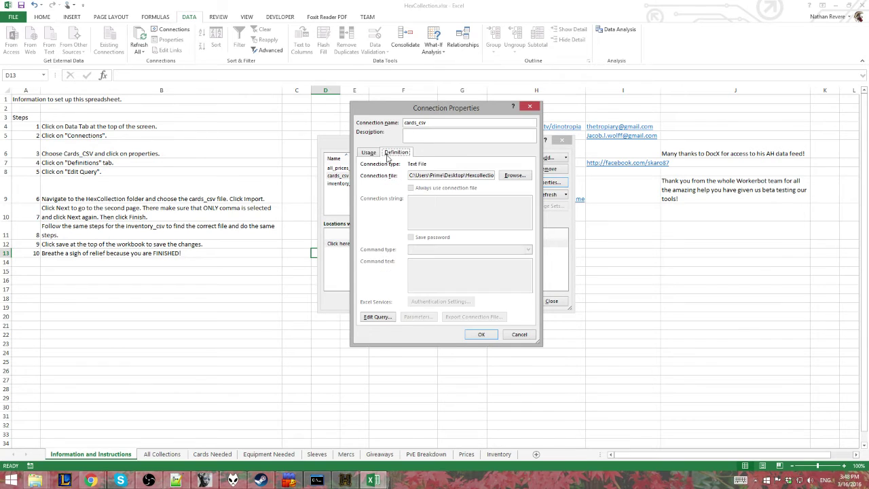
Edit the cards_csv query to import cards_csv.txt with the wizard's default delimited settings, and apply the connection properties
click(377, 317)
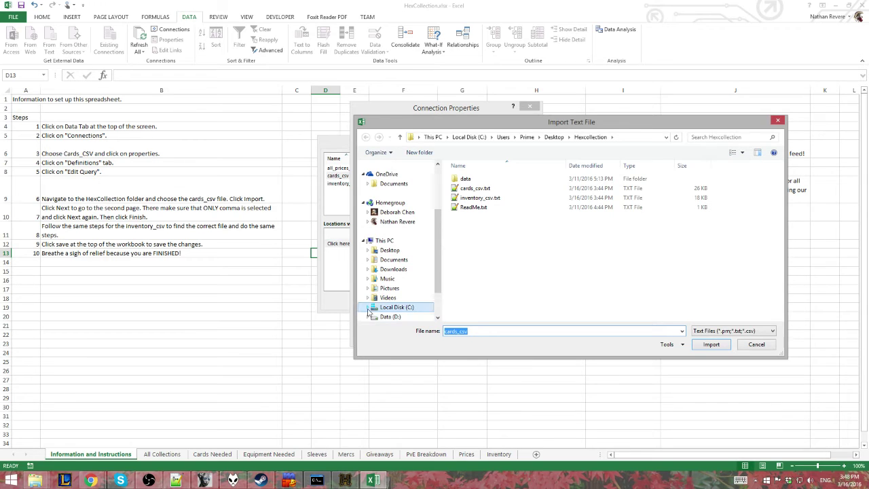
click(476, 188)
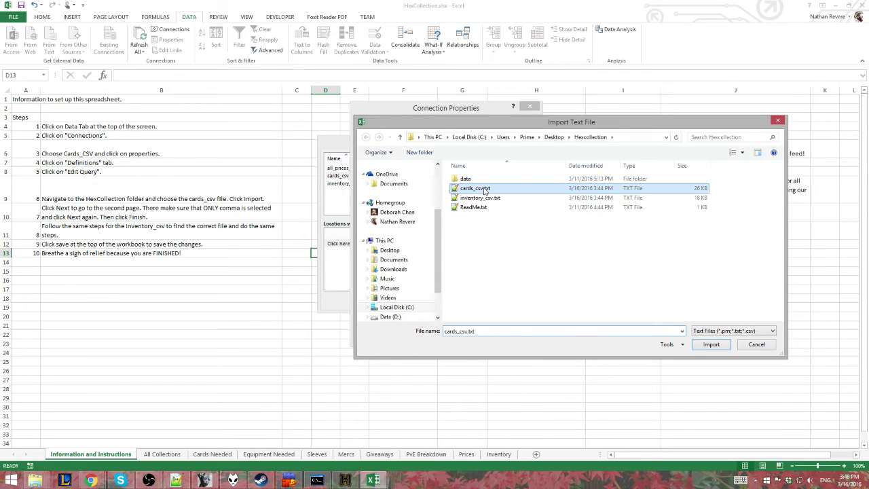
click(710, 345)
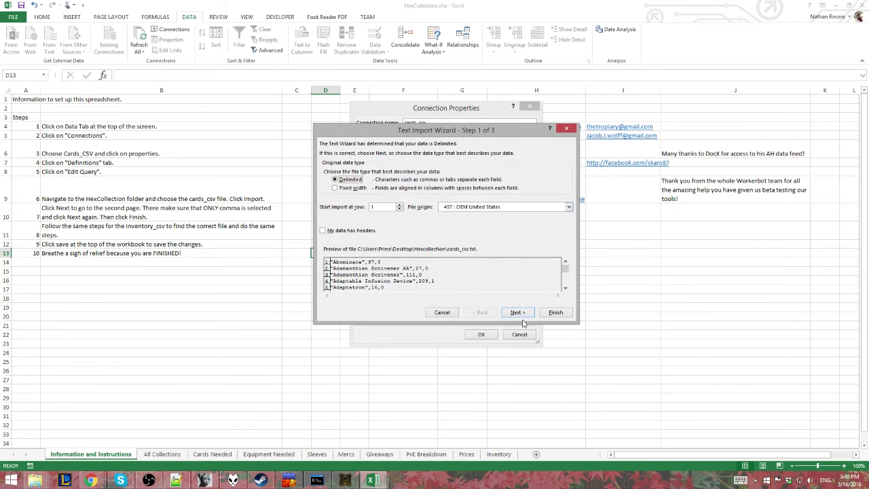
click(518, 312)
click(518, 312)
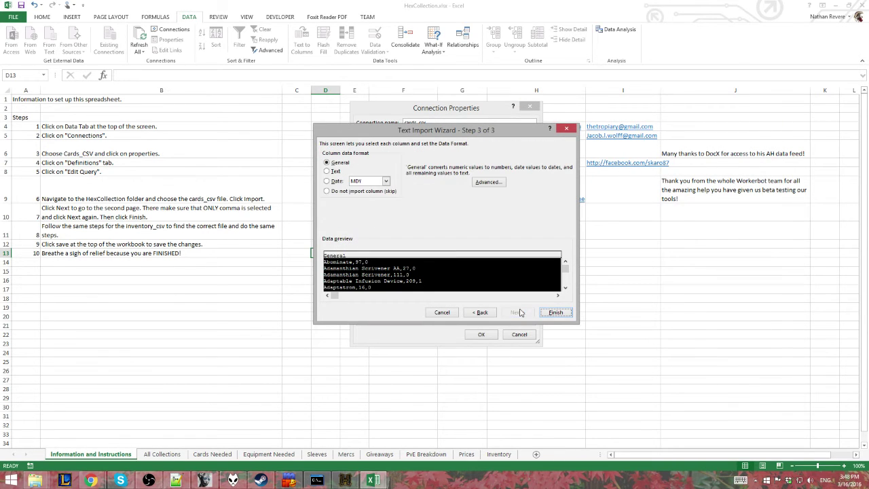
click(554, 312)
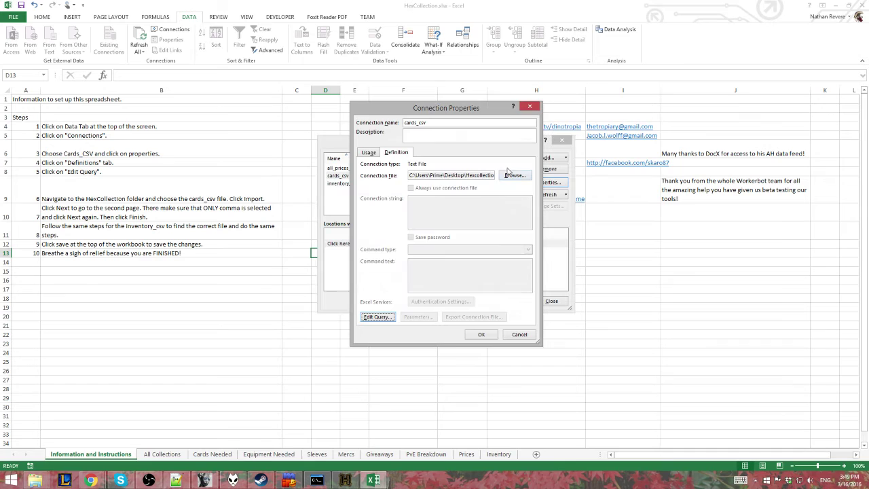
click(482, 335)
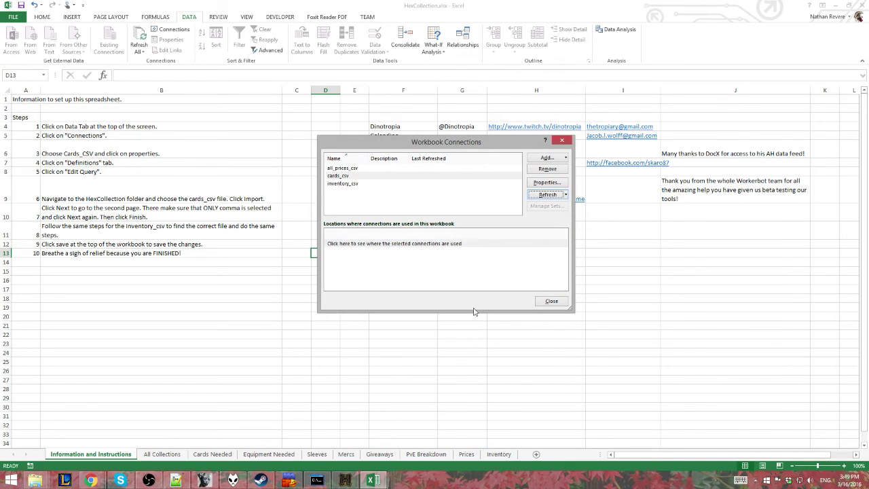
Edit the inventory_csv connection's query to import inventory_csv.txt from the Desktop's Hexcollection folder
click(343, 184)
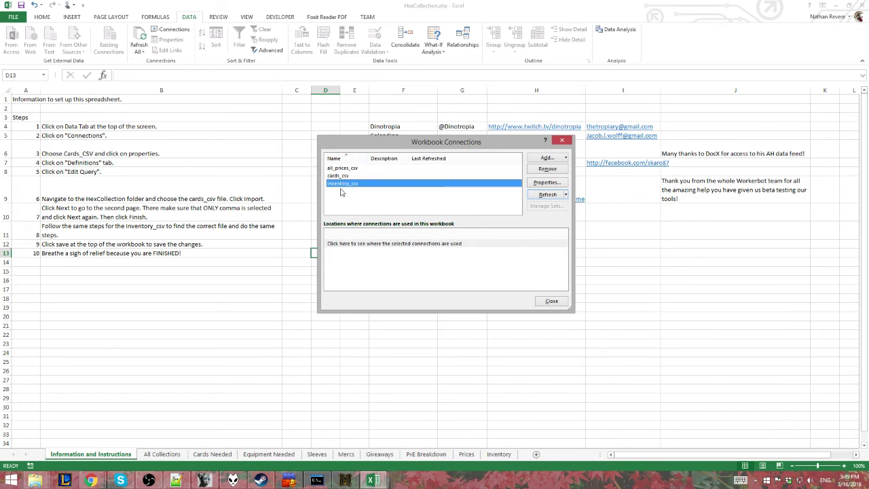
click(547, 183)
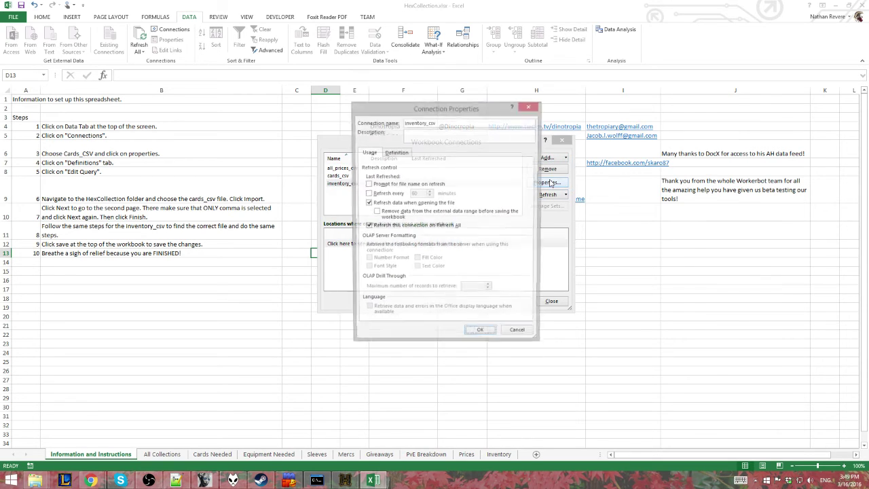
click(399, 152)
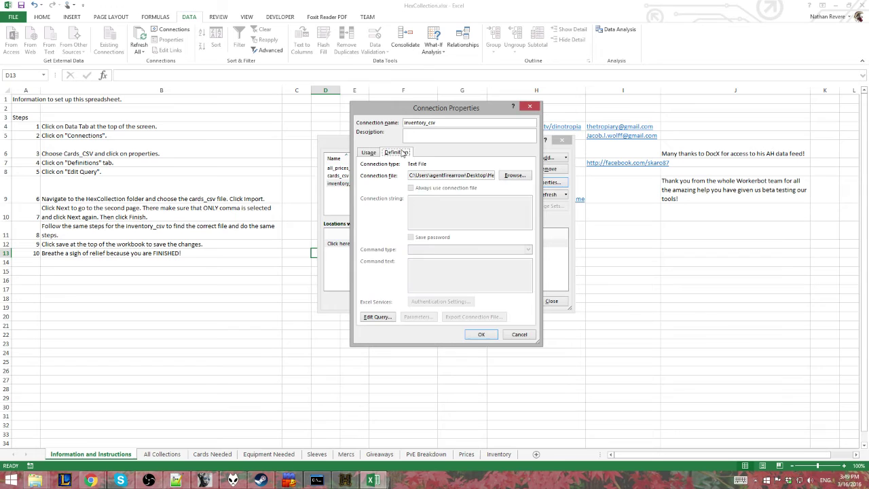
click(385, 318)
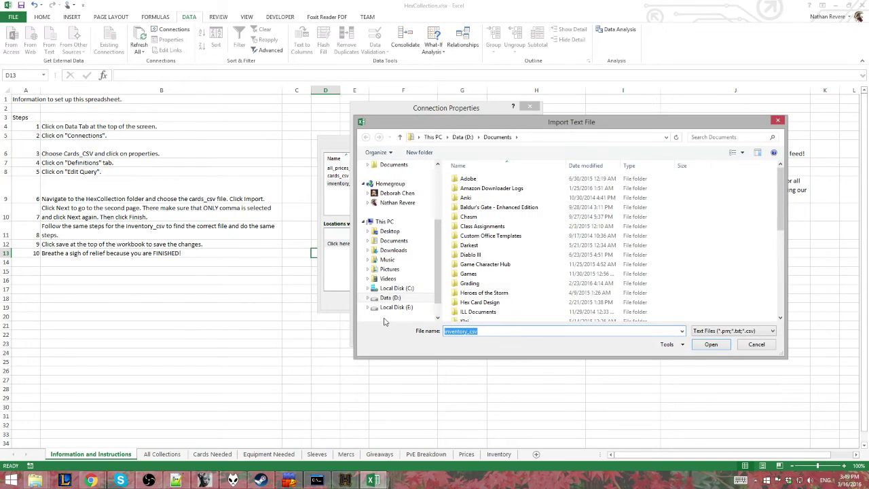
drag(438, 228, 437, 158)
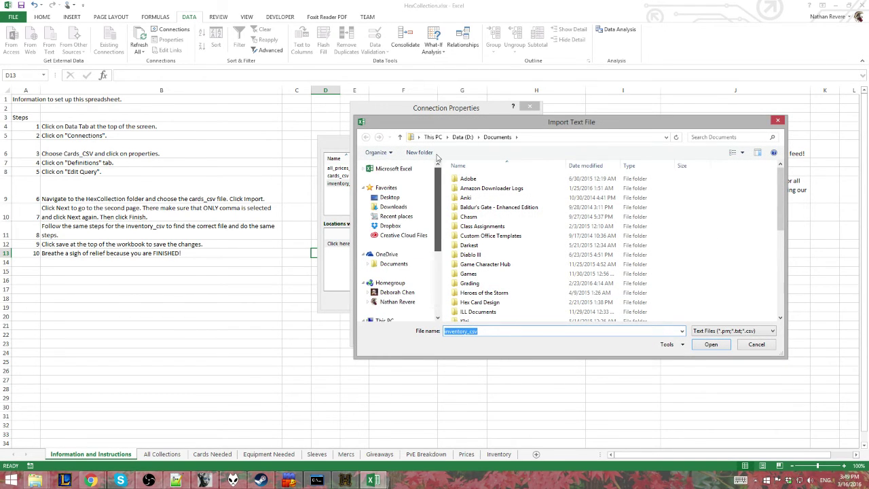
click(383, 198)
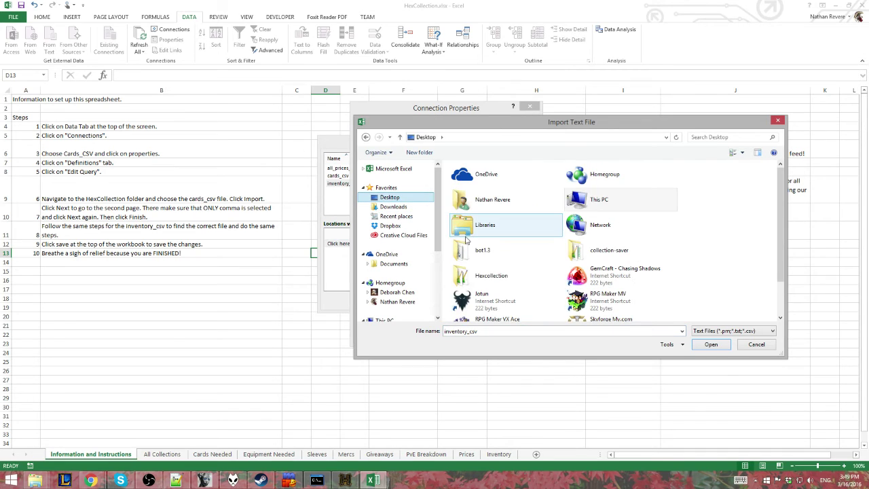
double_click(491, 275)
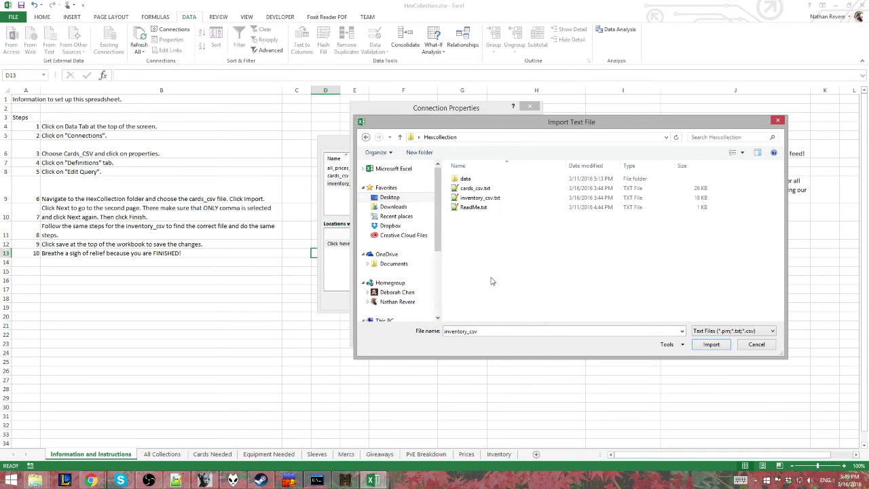
click(465, 198)
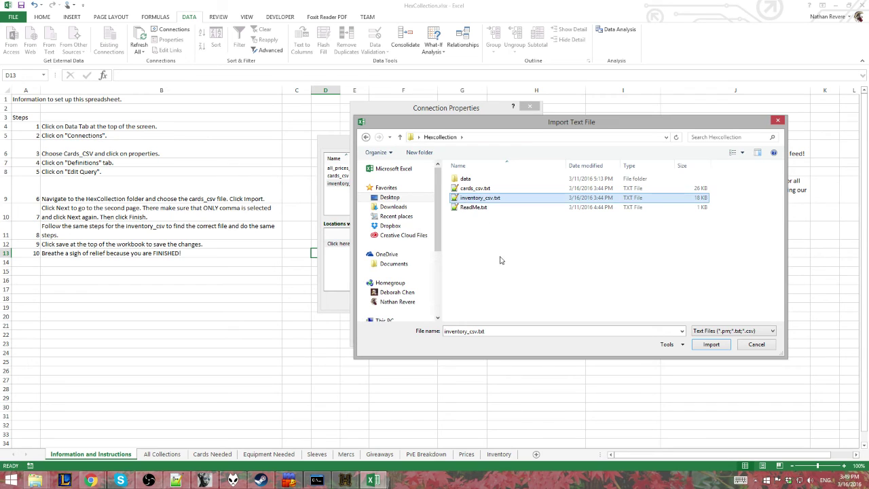
click(711, 345)
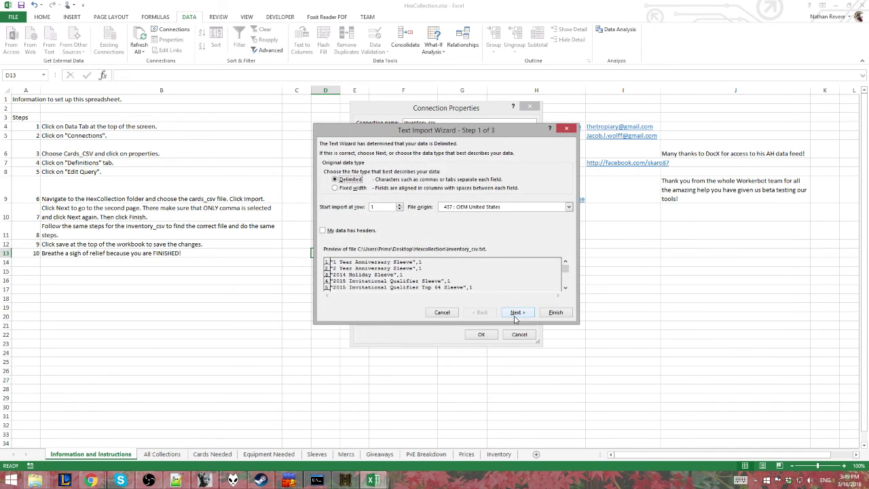
Complete the text import of inventory_csv.txt as delimited data with General column format, apply the connection properties and close the workbook connections
click(515, 317)
click(515, 314)
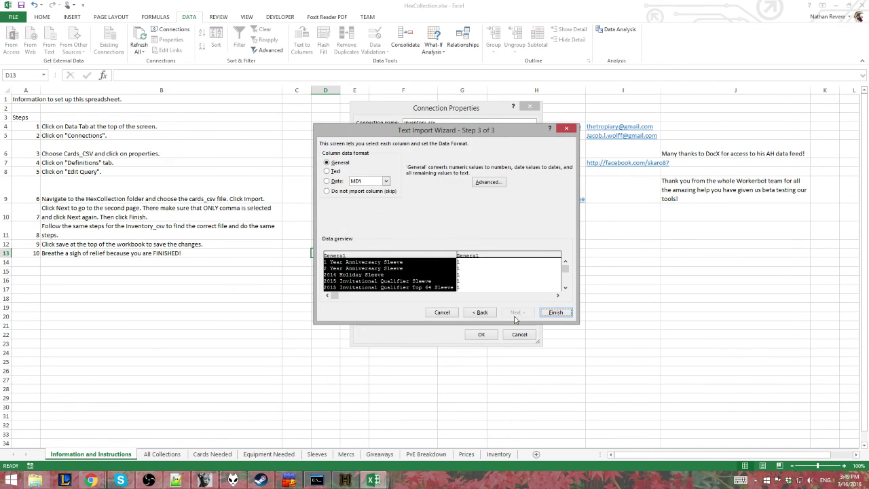
click(556, 313)
click(483, 334)
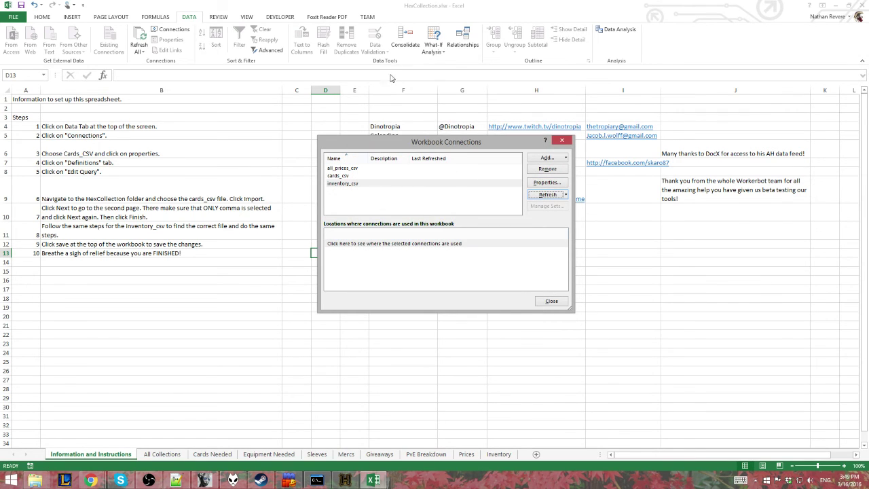
click(550, 303)
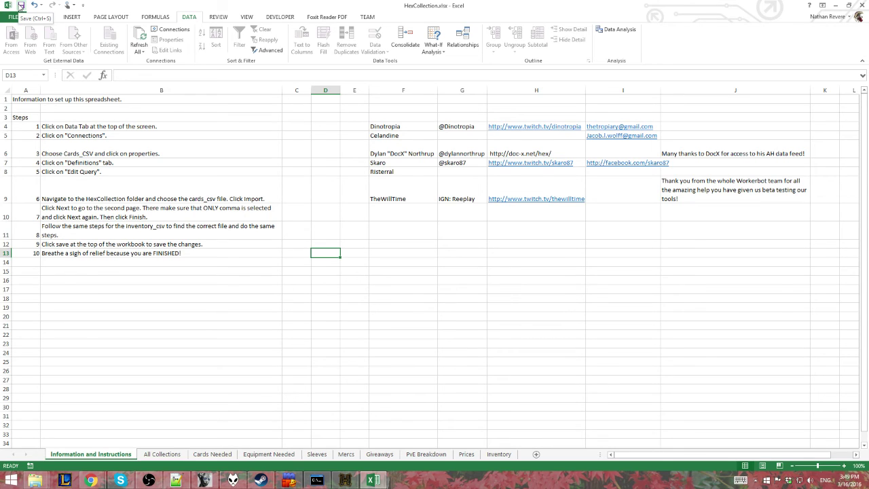
Save and close the workbook, and reopen HexCollection.xlsx from the Hexcollection folder
click(21, 5)
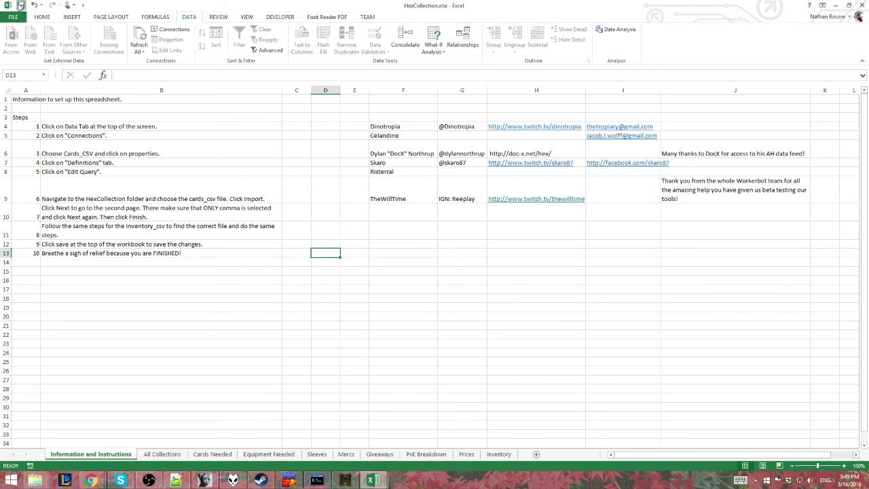
click(862, 5)
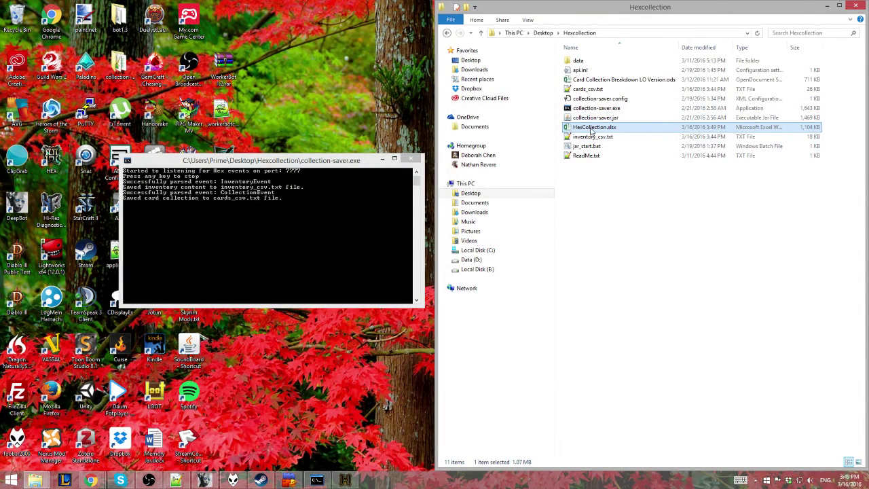
double_click(595, 128)
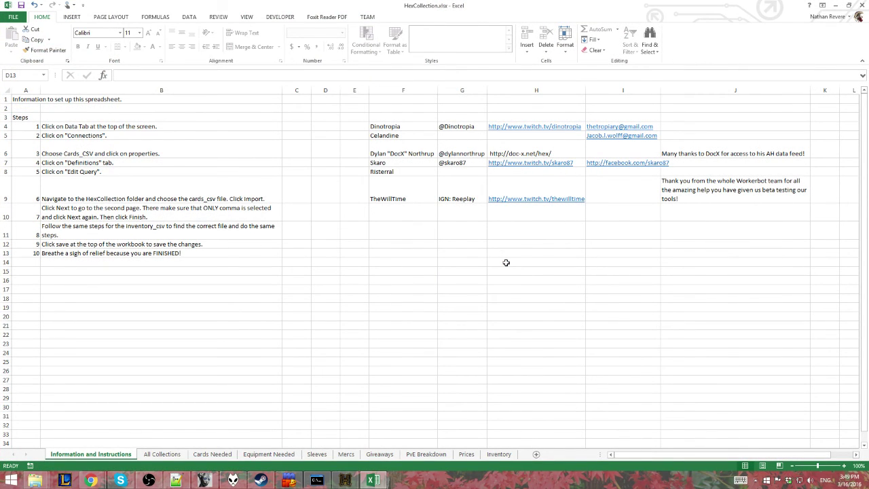
Review the All Collections, Cards Needed, Equipment Needed, Sleeves and Mercs sheets, and return to the Information and Instructions sheet
click(167, 457)
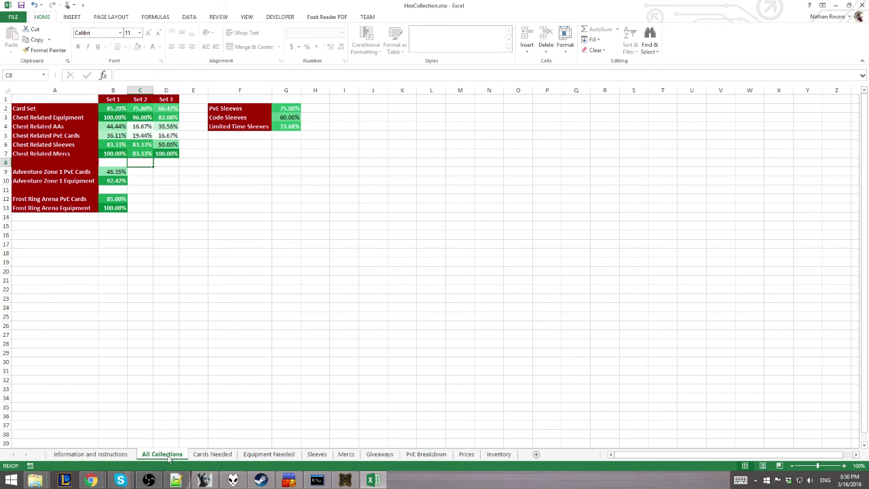
click(197, 455)
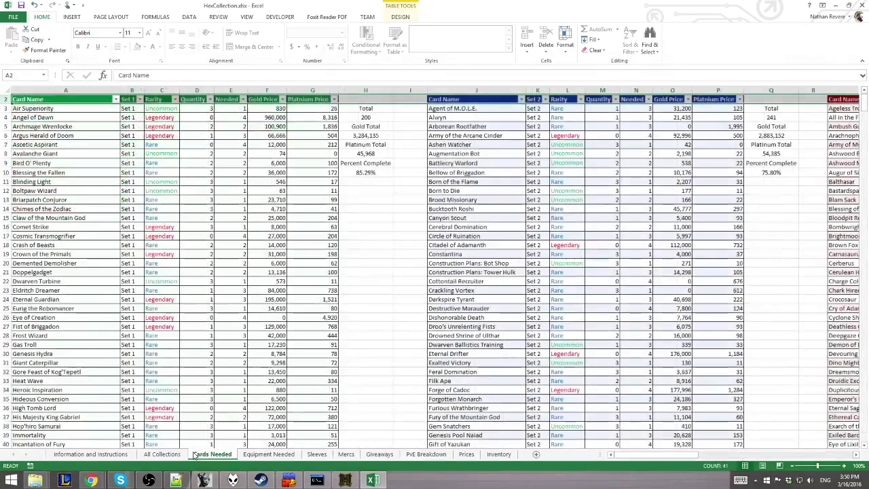
click(247, 457)
click(315, 458)
click(346, 458)
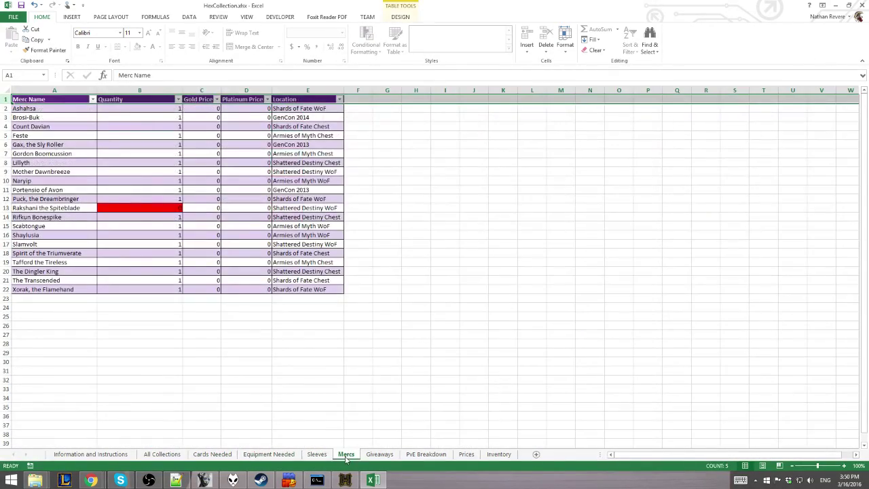
click(112, 457)
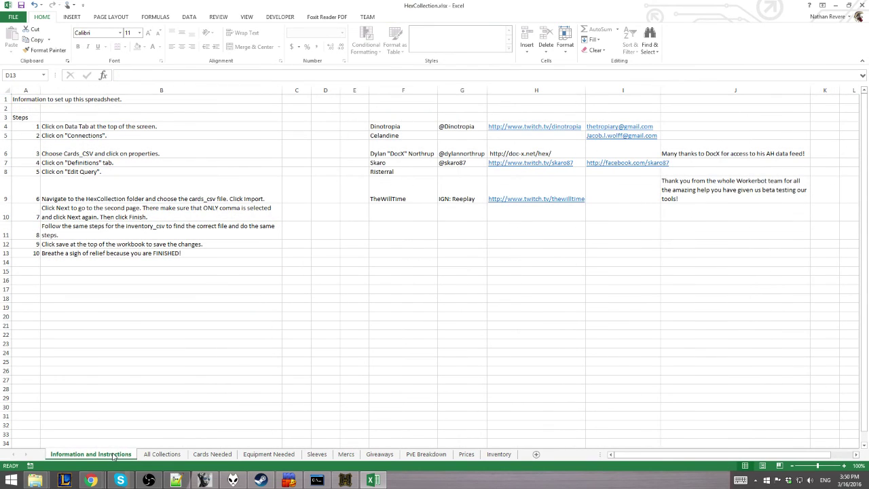